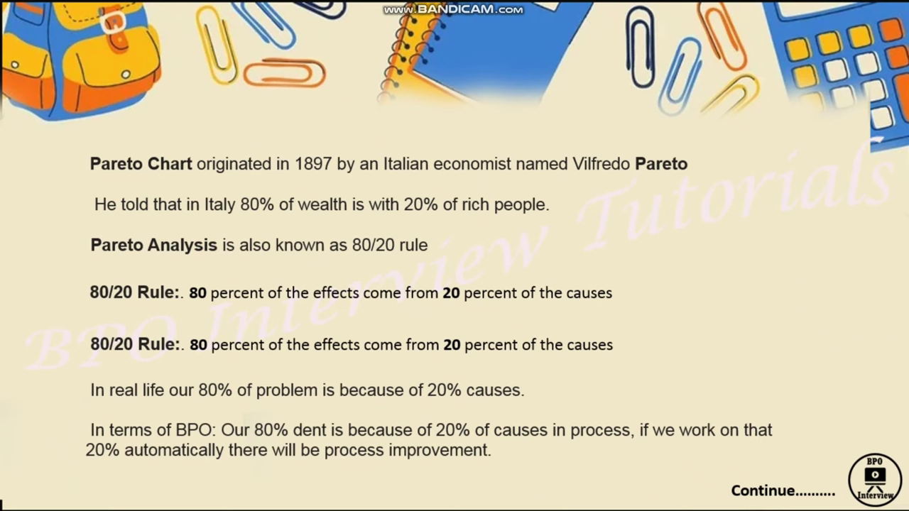
# - Switch to the Excel workbook and show Sheet1
pyautogui.press('super')
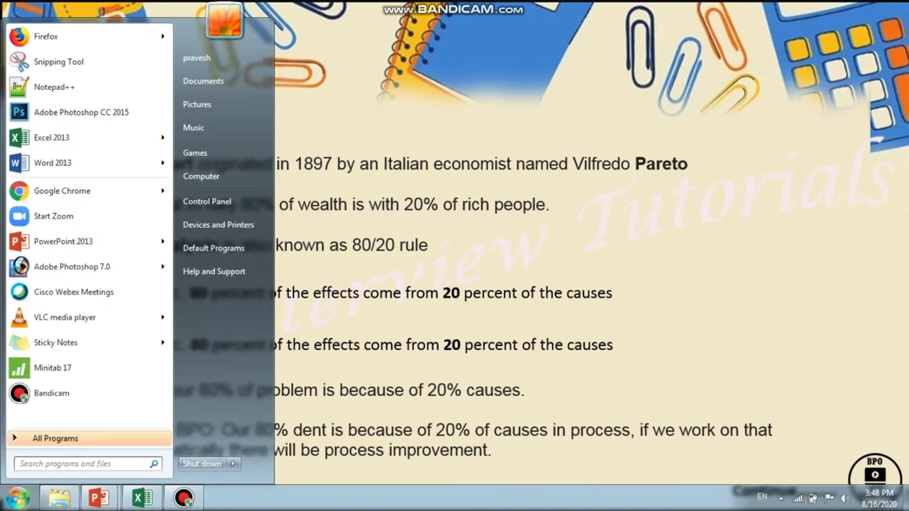
pyautogui.press('Escape')
pyautogui.click(141, 498)
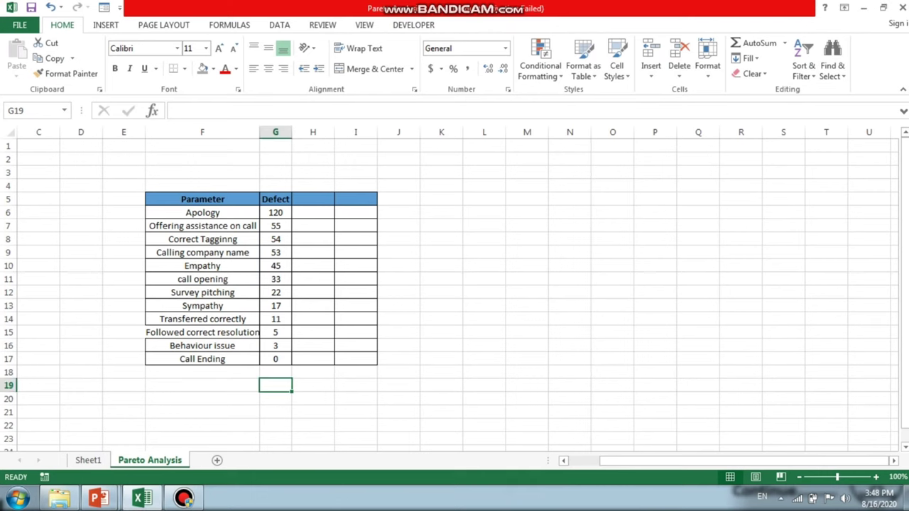
pyautogui.click(88, 460)
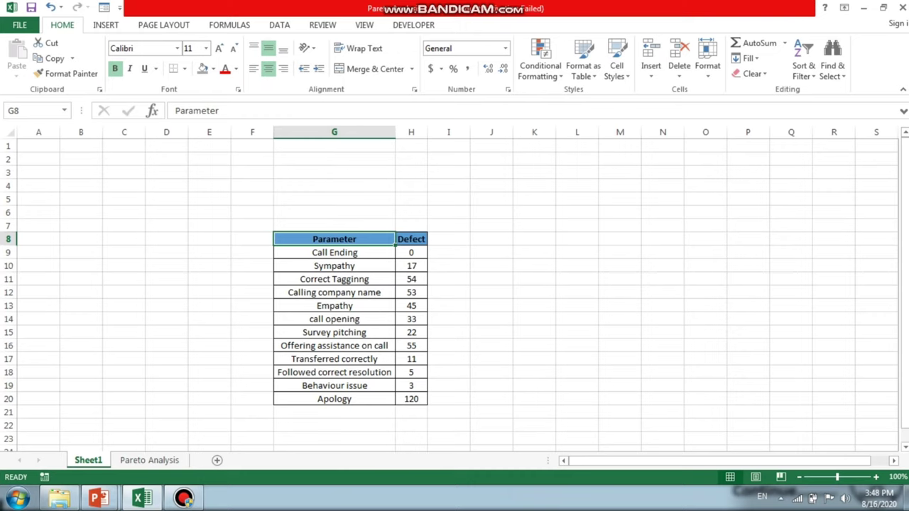
# - Examine the Parameter and Defect columns of the unsorted defect table on Sheet1
pyautogui.moveTo(334, 252); pyautogui.dragTo(335, 399)
pyautogui.click(335, 253)
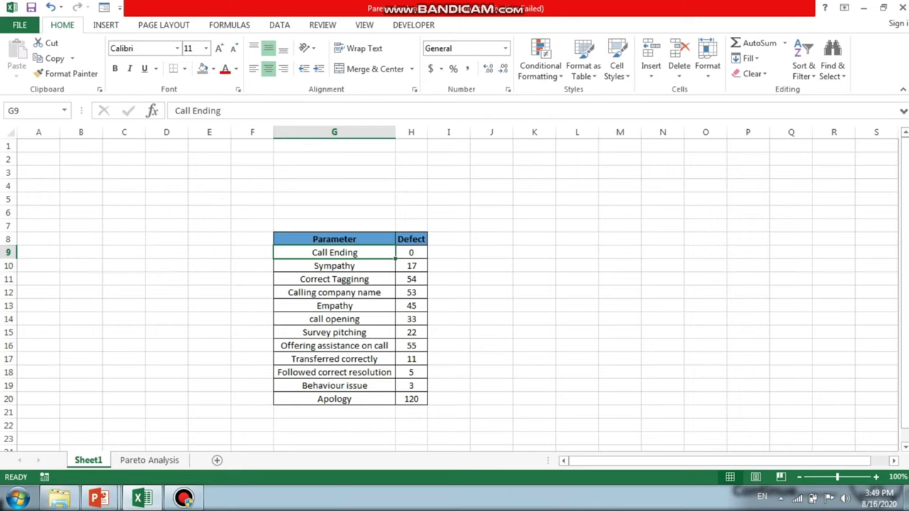
pyautogui.click(334, 266)
pyautogui.click(335, 279)
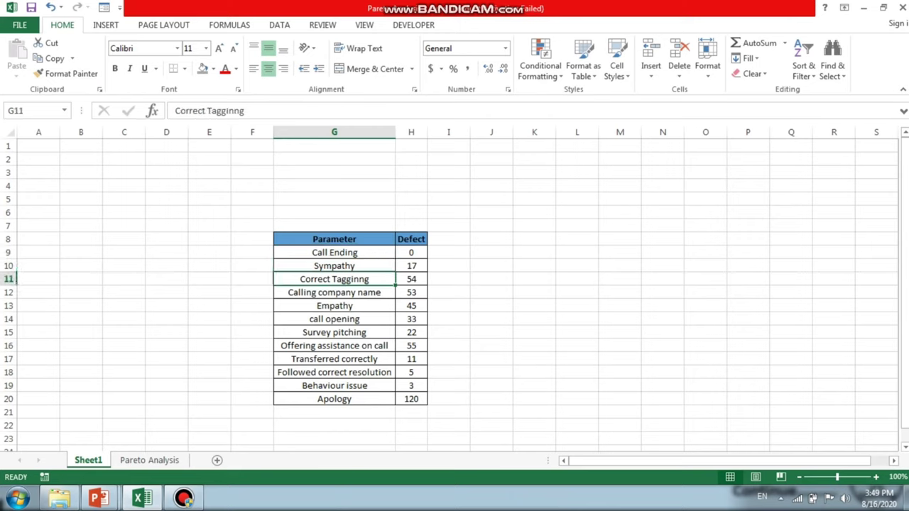
pyautogui.click(334, 306)
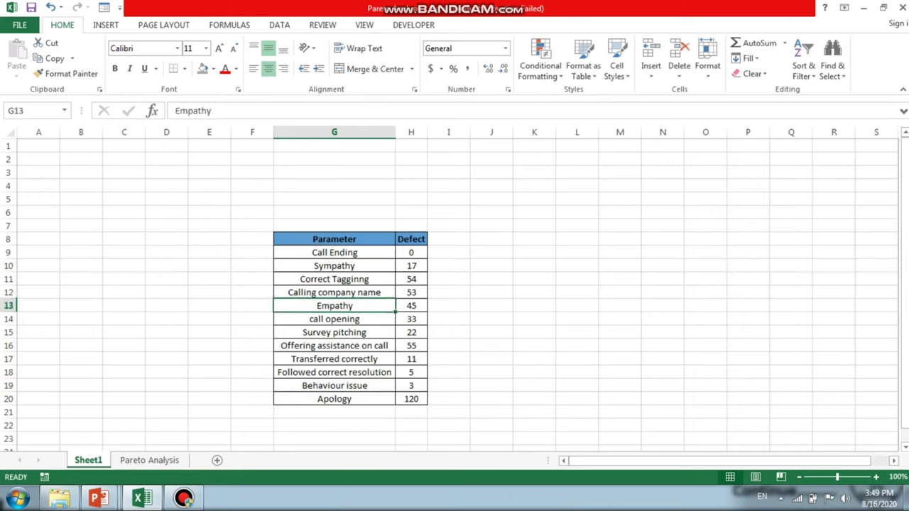
pyautogui.click(335, 320)
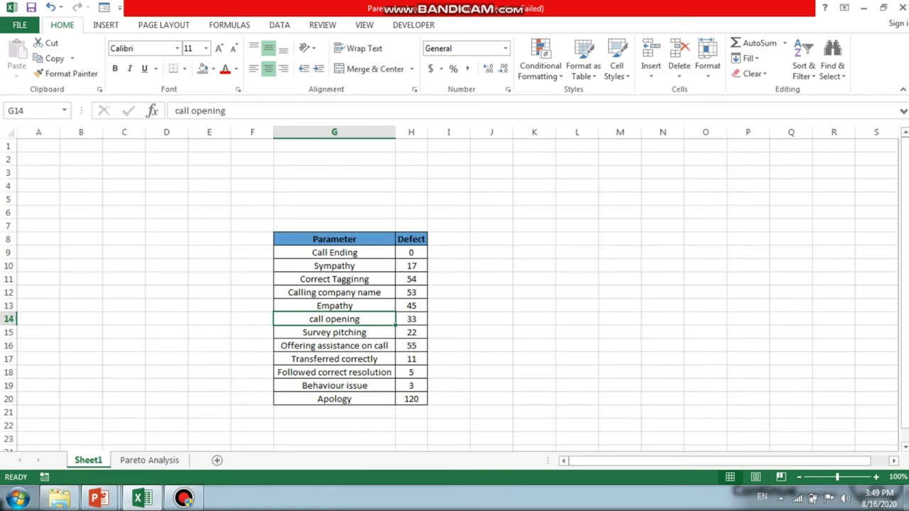
pyautogui.click(411, 319)
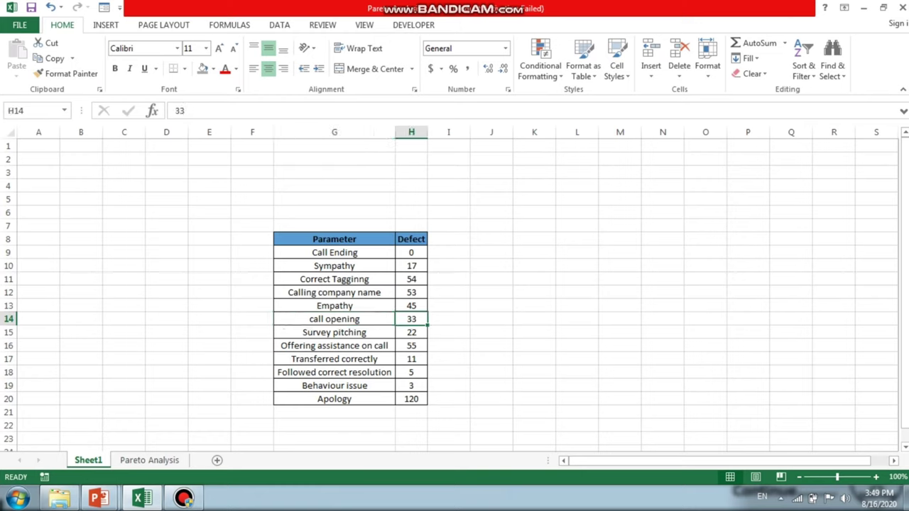
pyautogui.click(334, 319)
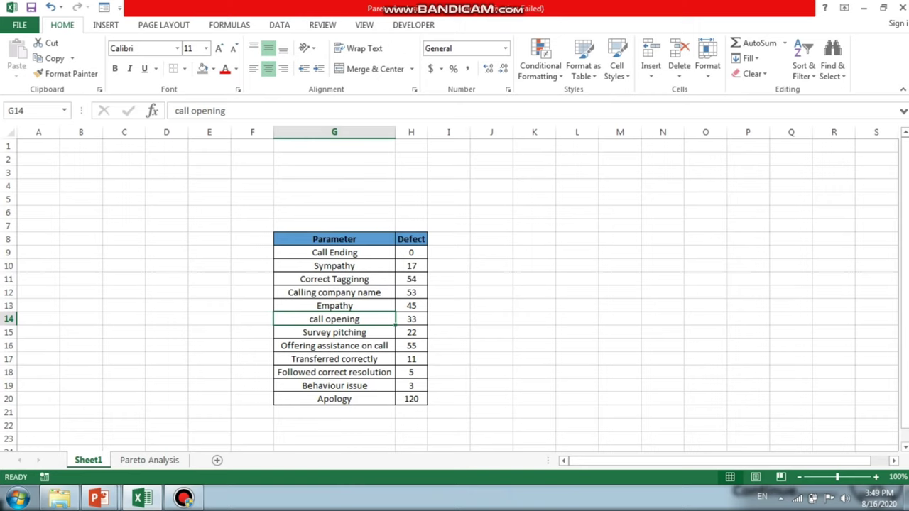
pyautogui.moveTo(334, 239); pyautogui.dragTo(387, 400)
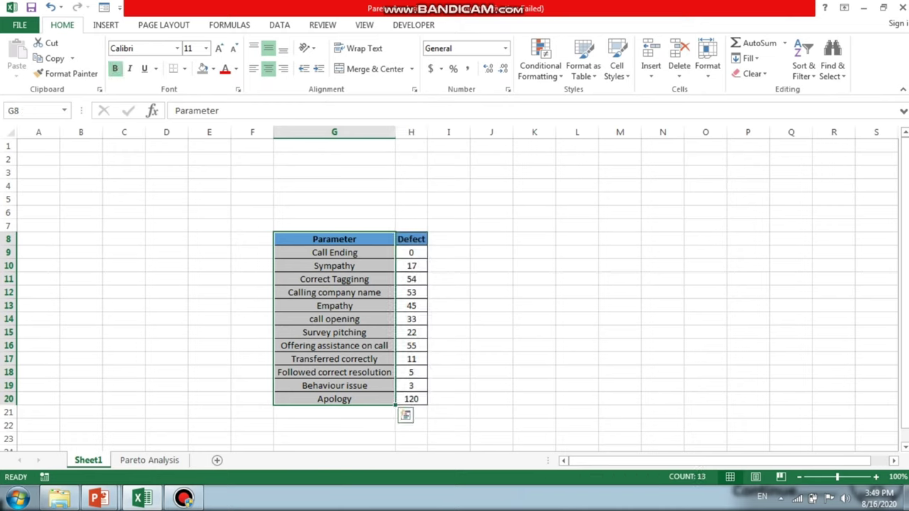
pyautogui.moveTo(334, 240); pyautogui.dragTo(333, 399)
pyautogui.moveTo(411, 239); pyautogui.dragTo(411, 399)
pyautogui.click(411, 386)
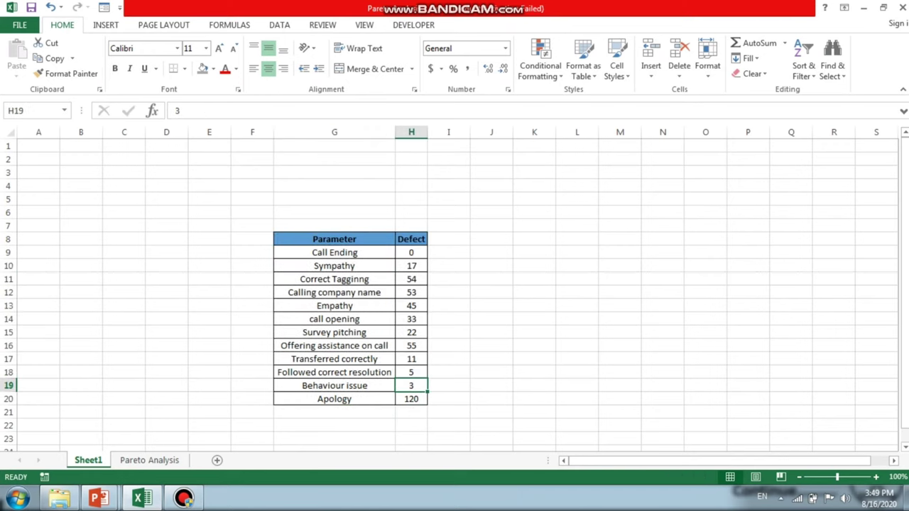
pyautogui.click(411, 399)
pyautogui.click(334, 399)
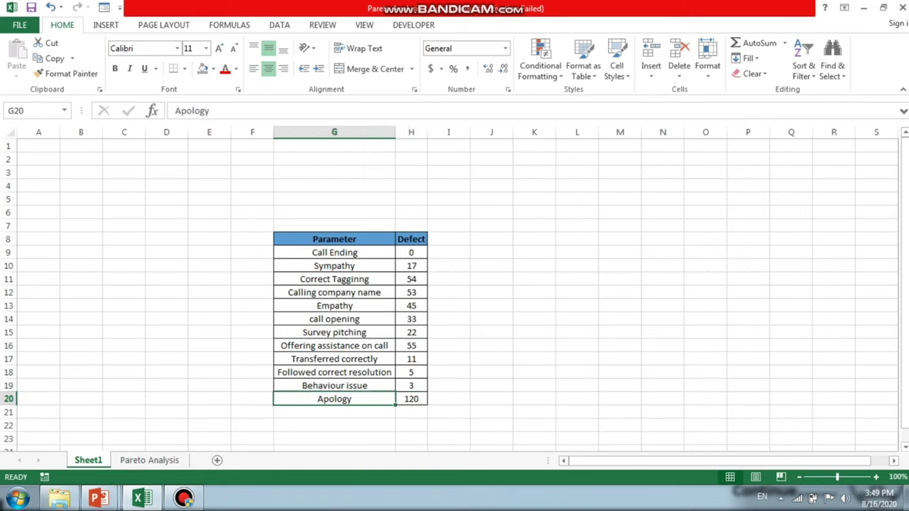
pyautogui.click(411, 399)
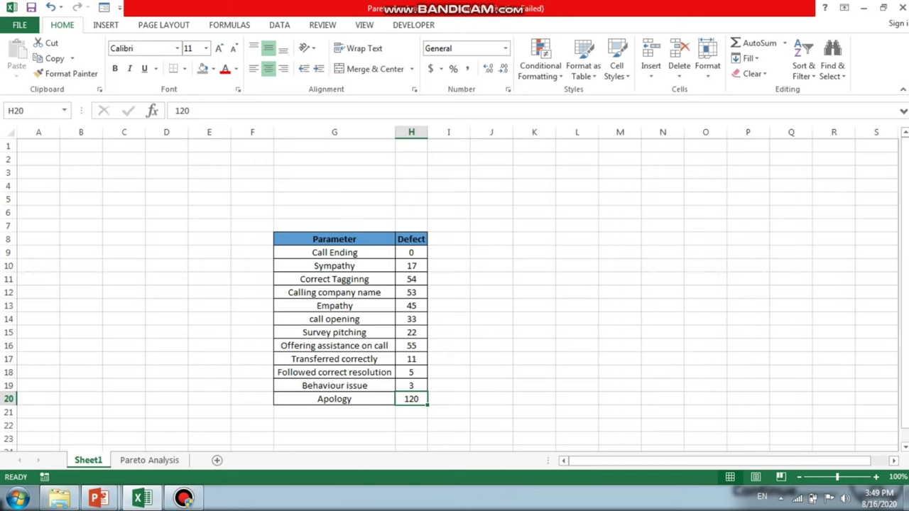
# - Sort the Pareto Analysis sheet's table by Defect from largest to smallest, expanding the selection to the neighbouring columns
pyautogui.click(150, 461)
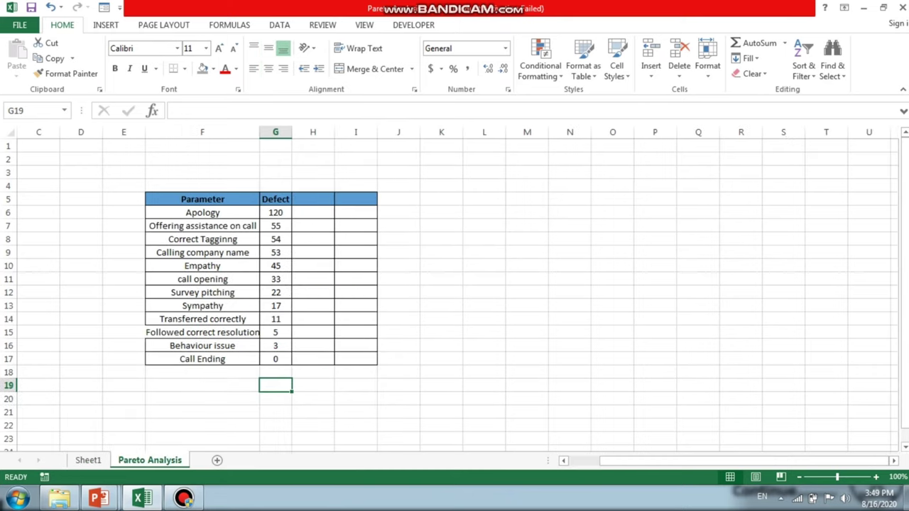
pyautogui.moveTo(202, 199); pyautogui.dragTo(276, 360)
pyautogui.moveTo(276, 212); pyautogui.dragTo(275, 360)
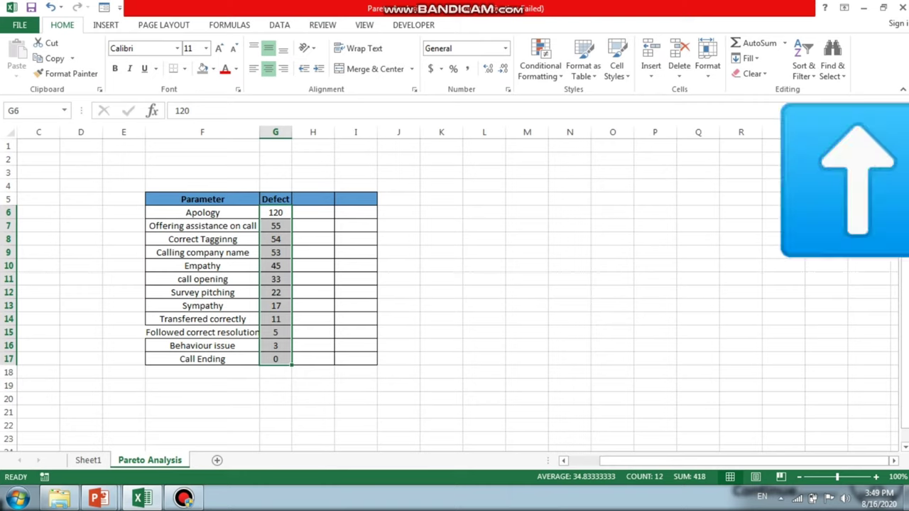
pyautogui.click(804, 67)
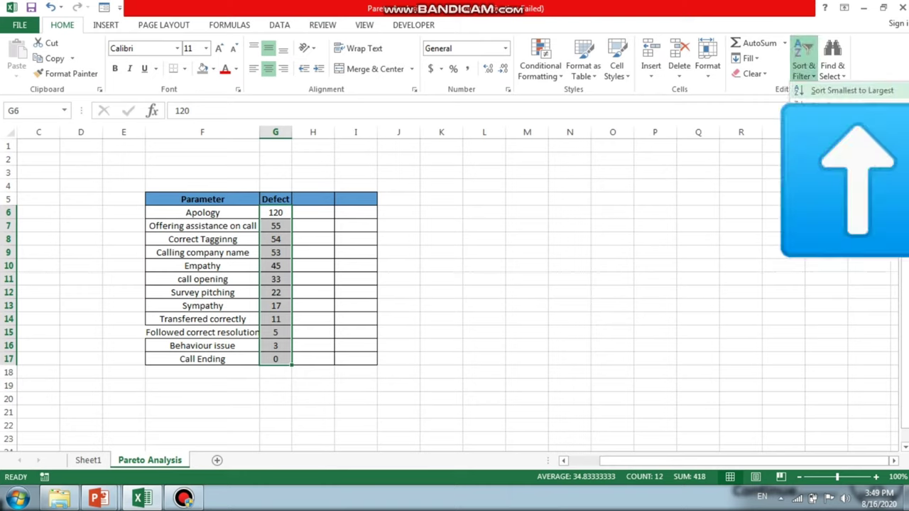
pyautogui.click(852, 106)
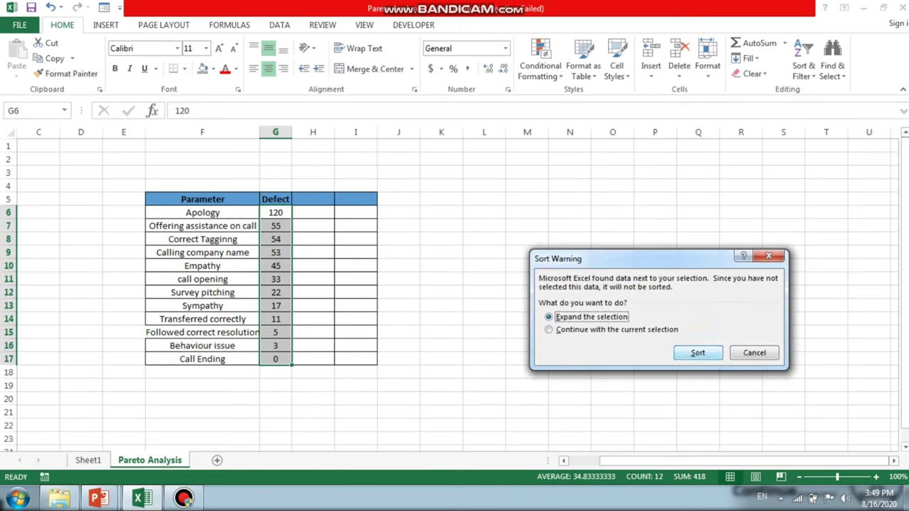
pyautogui.click(698, 353)
pyautogui.press('Return')
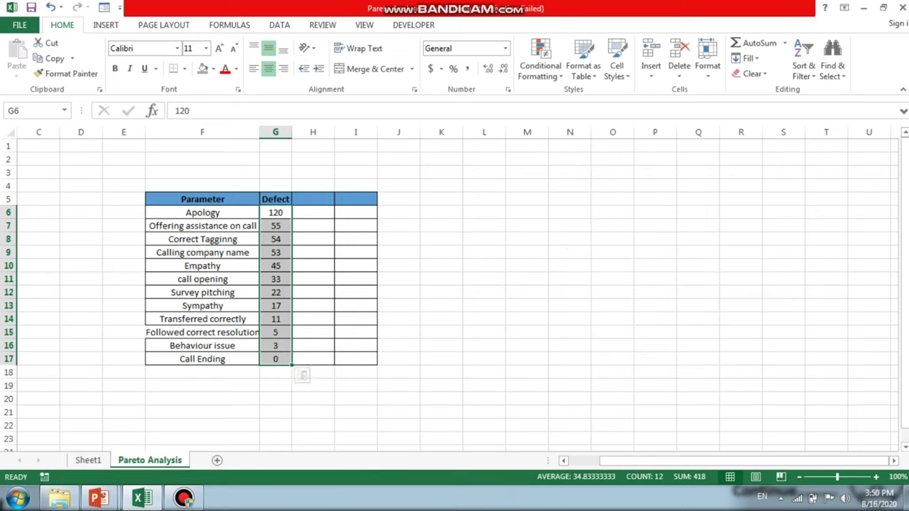
pyautogui.click(203, 266)
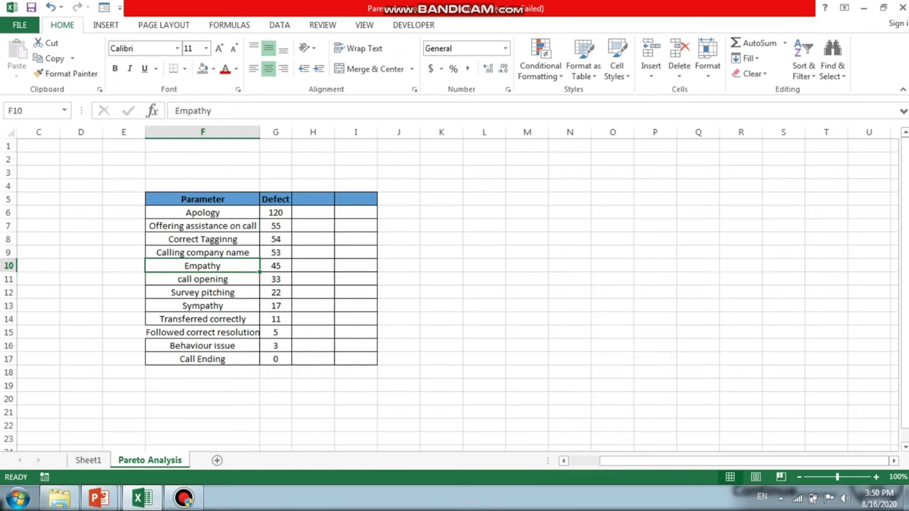
# - Label the two empty header cells H5 and I5 of the defect table CF% and CF
pyautogui.click(313, 200)
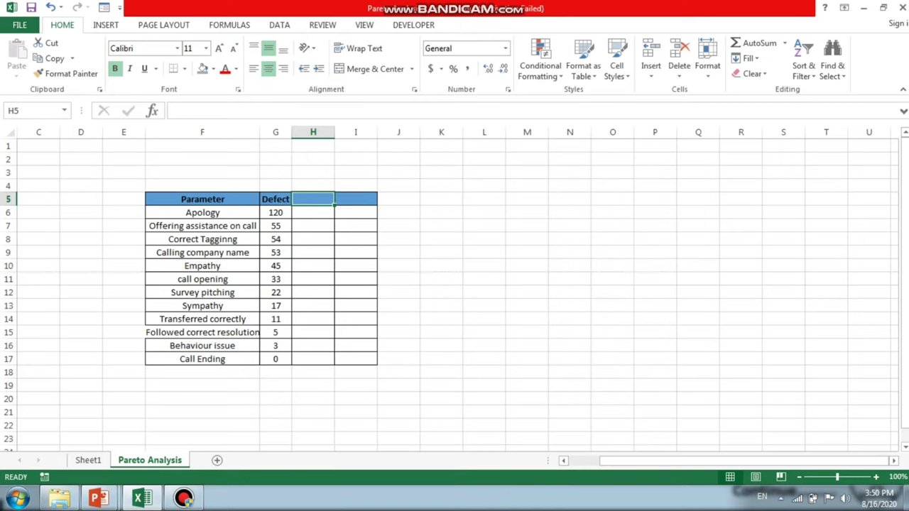
pyautogui.write('CF%')
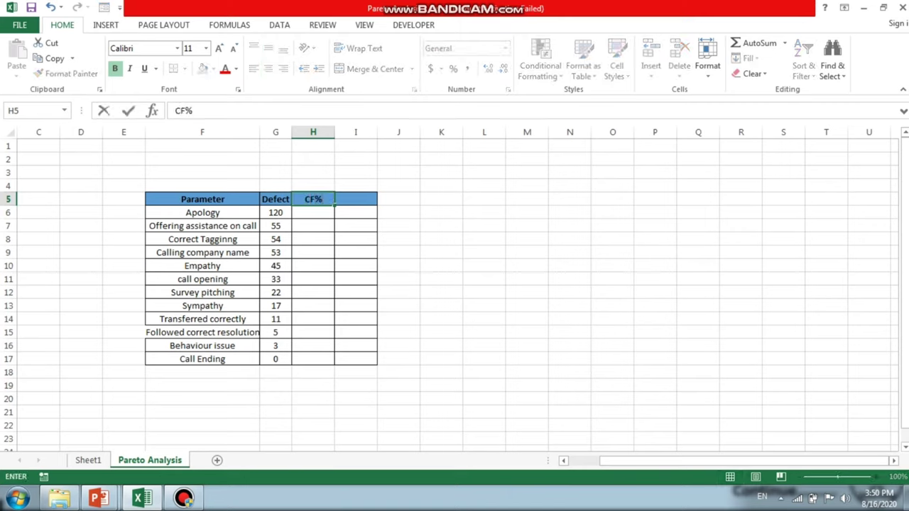
pyautogui.press('Tab')
pyautogui.write('CF')
pyautogui.press('Tab')
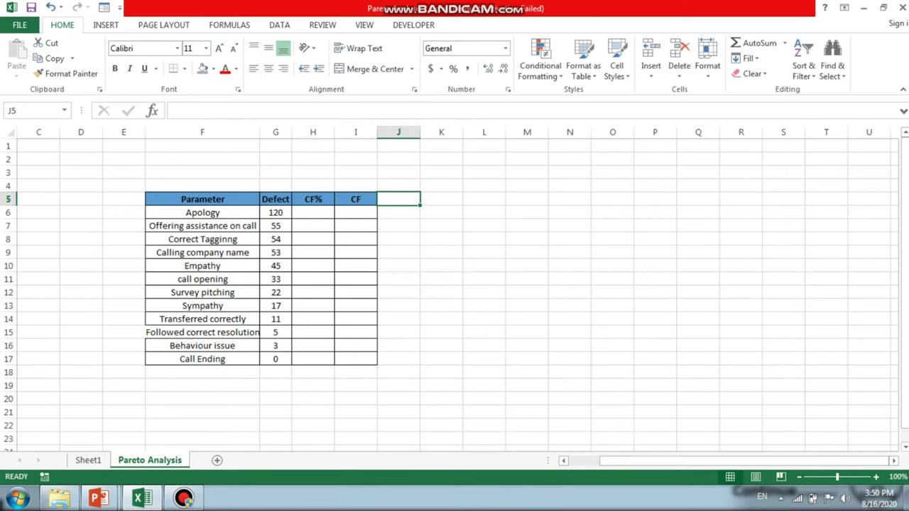
pyautogui.press('Left')
pyautogui.press('Down')
pyautogui.press('Left')
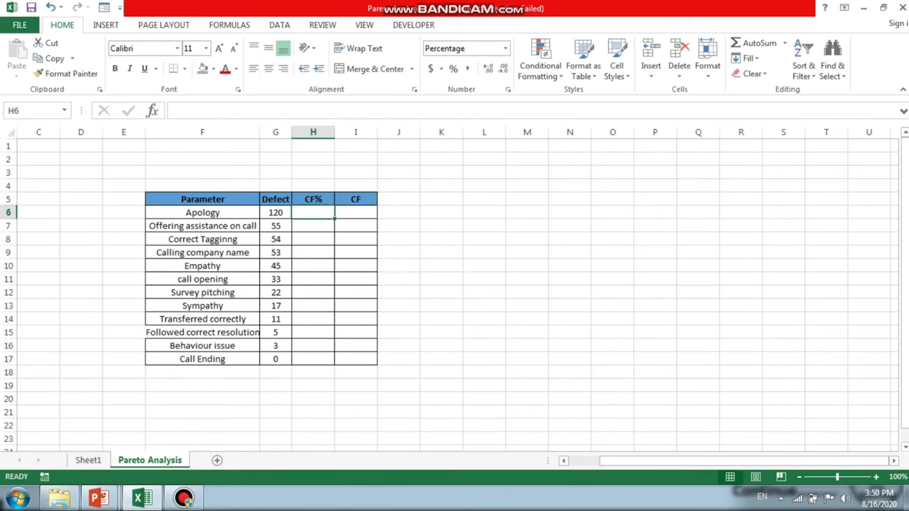
# - Total the defects in G6:G17 with a SUM formula in cell G19
pyautogui.click(276, 385)
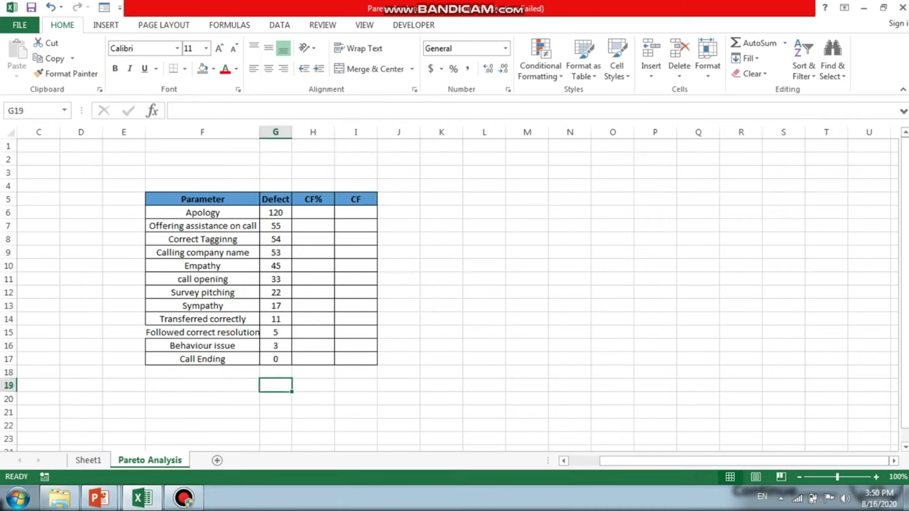
pyautogui.write('=sum')
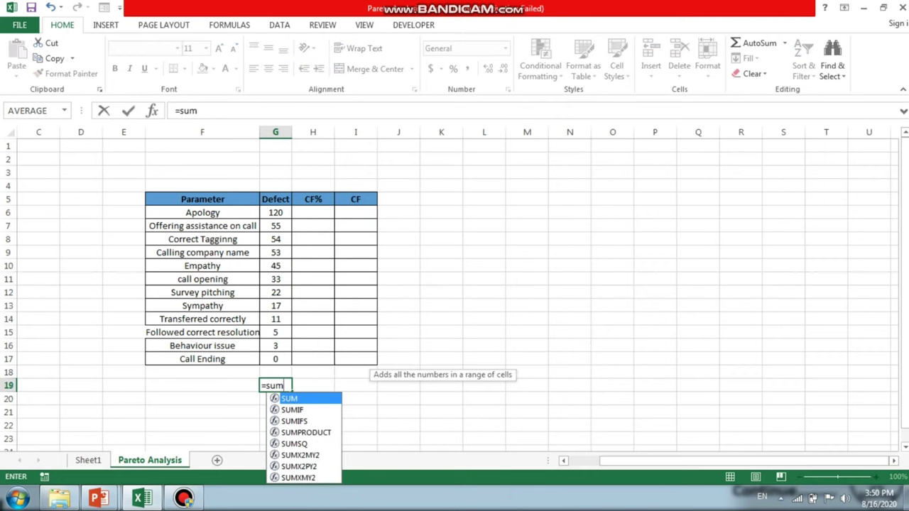
pyautogui.press('Tab')
pyautogui.press('Up')
pyautogui.press('Up')
pyautogui.press('Up')
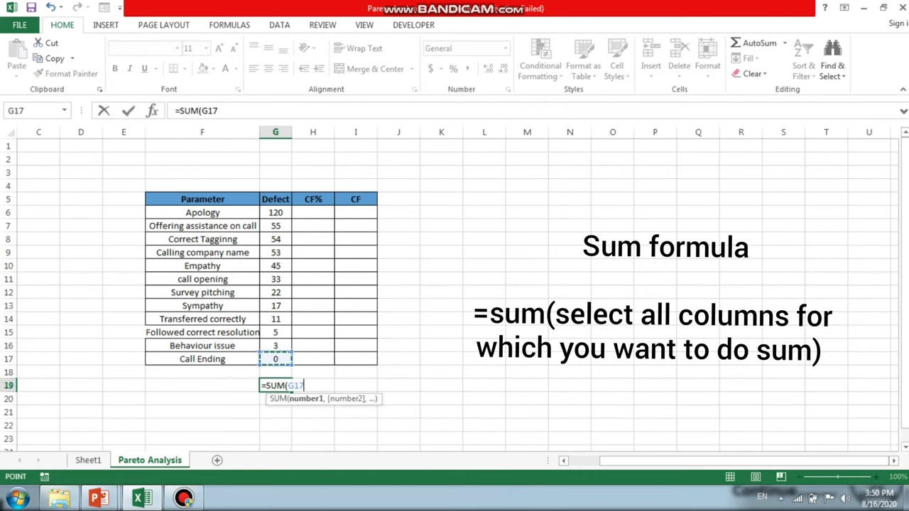
pyautogui.press('Down')
pyautogui.hotkey('shift', 'Up')
pyautogui.hotkey('shift', 'Up')
pyautogui.hotkey('shift', 'Up')
pyautogui.hotkey('shift', 'Up')
pyautogui.hotkey('shift', 'Up')
pyautogui.hotkey('shift', 'Up')
pyautogui.hotkey('shift', 'Up')
pyautogui.hotkey('shift', 'Up')
pyautogui.hotkey('shift', 'Up')
pyautogui.hotkey('shift', 'Up')
pyautogui.hotkey('shift', 'Up')
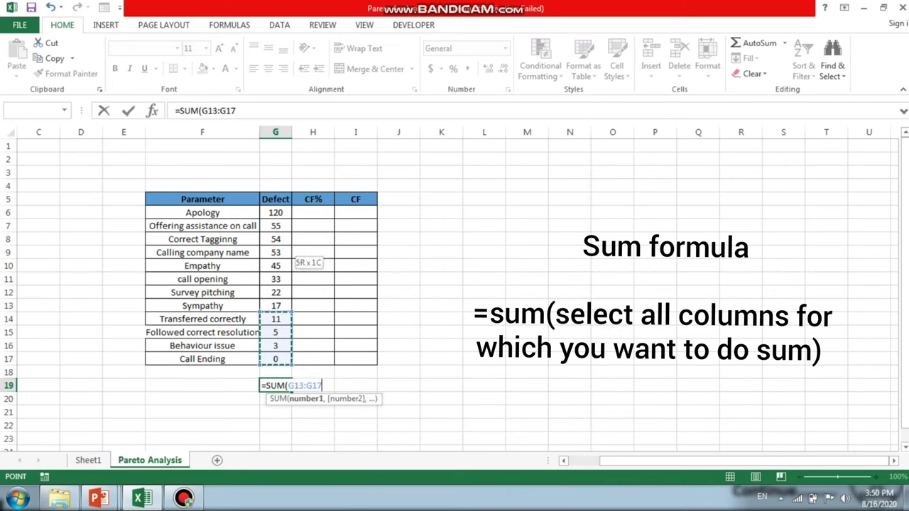
pyautogui.press('Return')
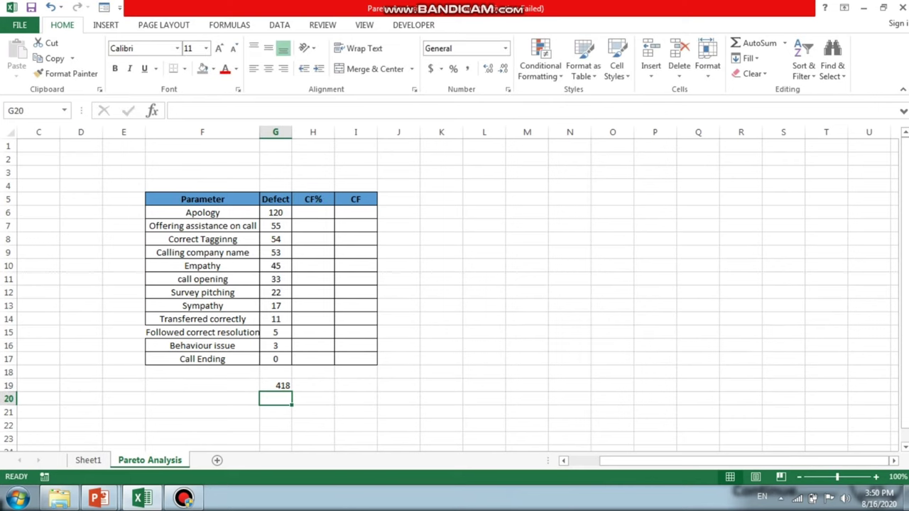
# - Enter the formula =G6/418 in cell H6 to calculate Apology's share of all defects
pyautogui.press('Right')
pyautogui.press('Up')
pyautogui.press('Up')
pyautogui.press('Up')
pyautogui.press('Up')
pyautogui.press('Up')
pyautogui.press('Up')
pyautogui.press('Up')
pyautogui.press('Up')
pyautogui.press('Up')
pyautogui.press('Up')
pyautogui.press('Up')
pyautogui.press('Up')
pyautogui.press('Up')
pyautogui.press('Up')
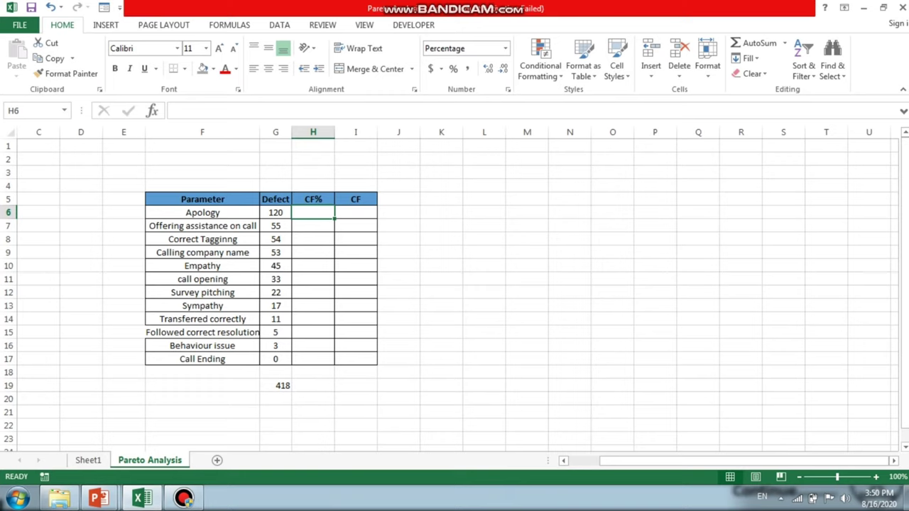
pyautogui.write('=')
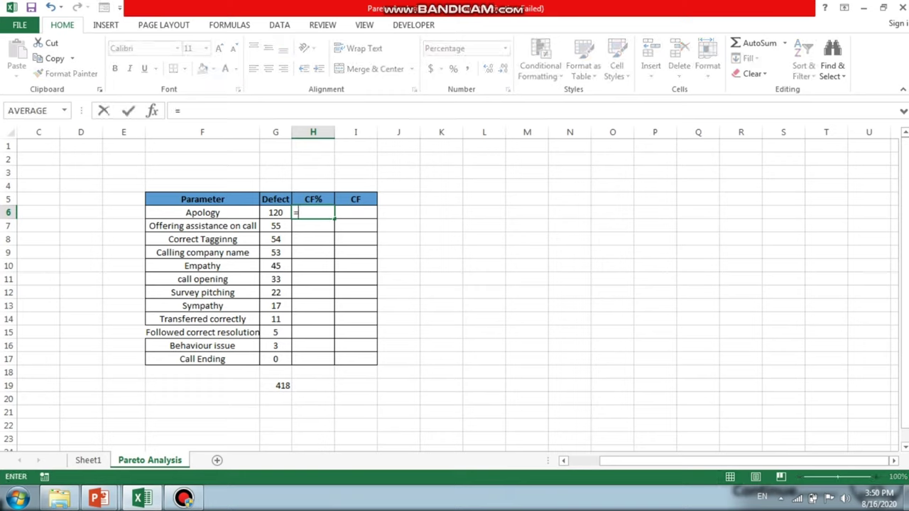
pyautogui.press('Left')
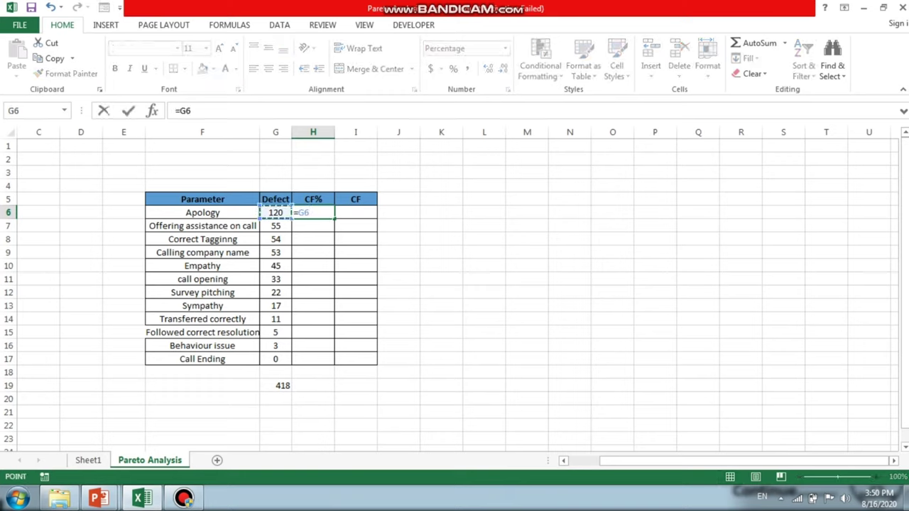
pyautogui.write('/418')
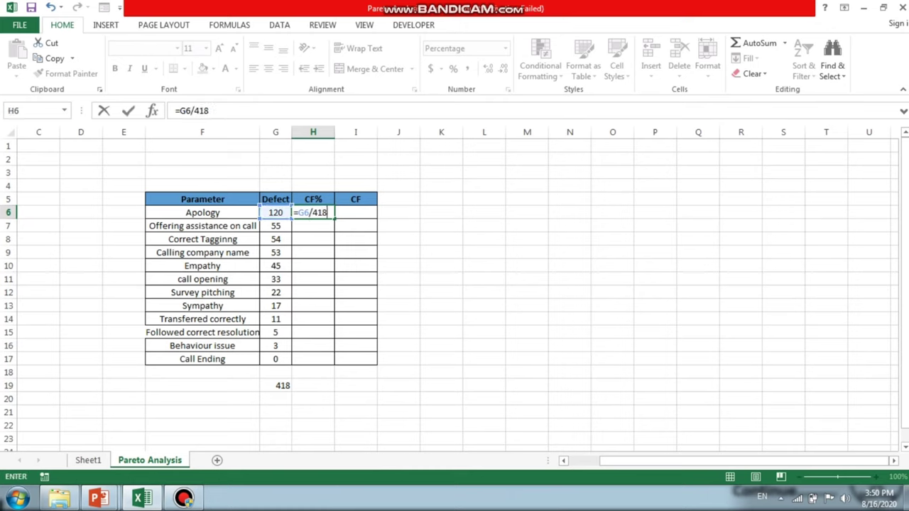
pyautogui.press('Return')
# - Copy the percentage formula from H6 to the rest of the CF% column, through H17
pyautogui.press('Up')
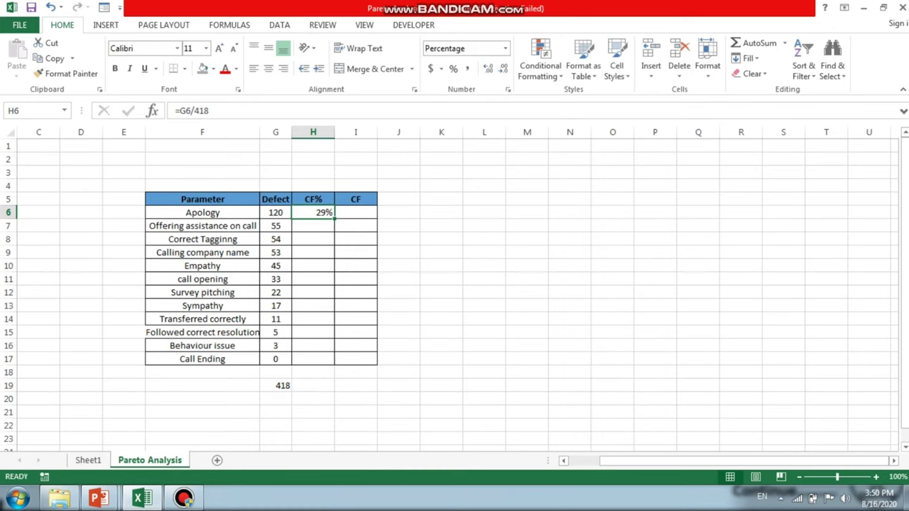
pyautogui.hotkey('ctrl', 'c')
pyautogui.press('Left')
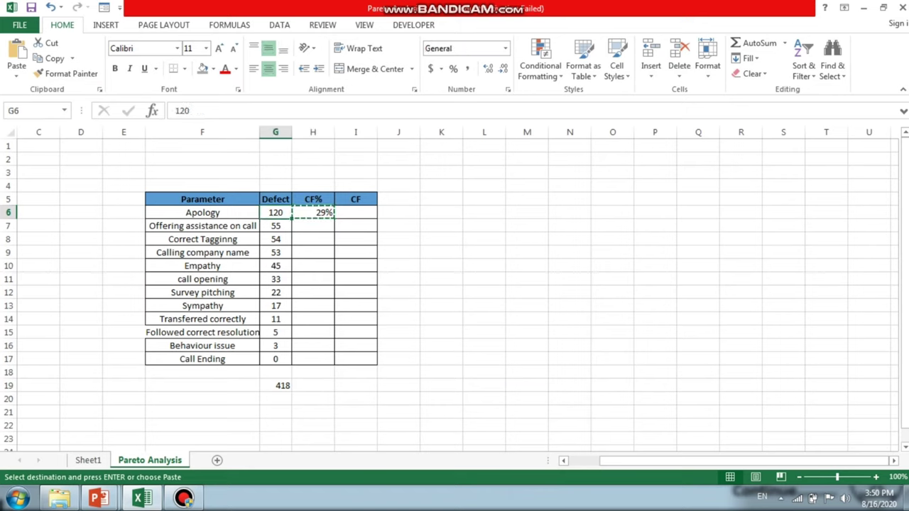
pyautogui.hotkey('ctrl', 'Down')
pyautogui.press('Right')
pyautogui.hotkey('ctrl', 'shift', 'Up')
pyautogui.hotkey('ctrl', 'v')
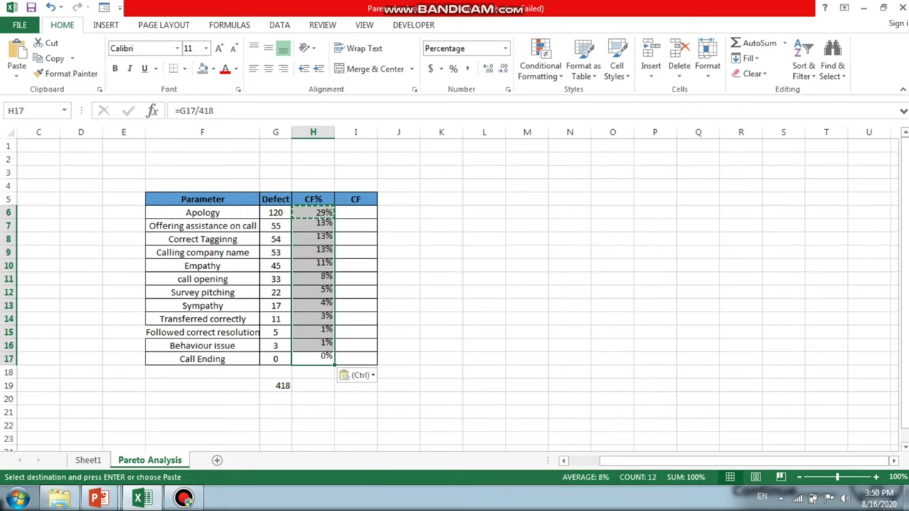
# - Apply the percent number format to the CF% values in H6:H17
pyautogui.hotkey('ctrl', 'Up')
pyautogui.press('Down')
pyautogui.press('Escape')
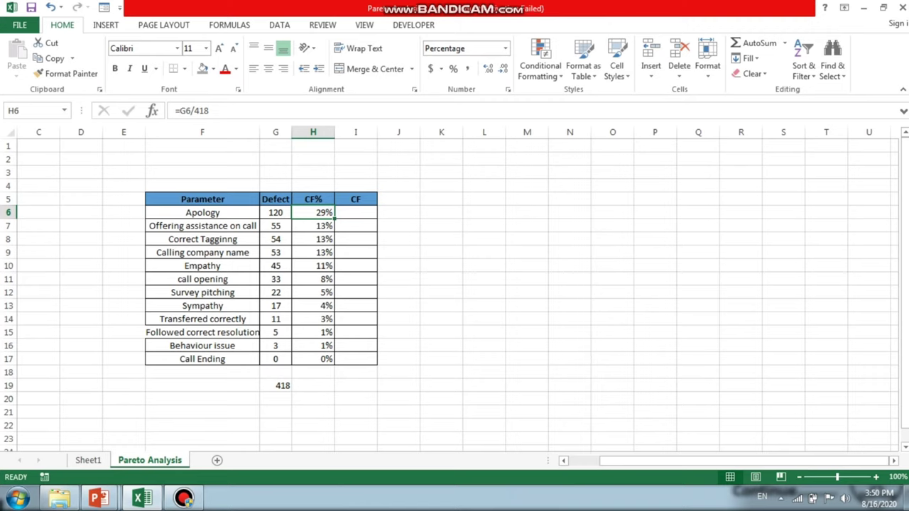
pyautogui.hotkey('shift', 'Down')
pyautogui.hotkey('shift', 'Down')
pyautogui.hotkey('shift', 'Down')
pyautogui.hotkey('shift', 'Down')
pyautogui.hotkey('shift', 'Down')
pyautogui.hotkey('shift', 'Down')
pyautogui.hotkey('shift', 'Down')
pyautogui.hotkey('shift', 'Down')
pyautogui.hotkey('shift', 'Down')
pyautogui.hotkey('shift', 'Down')
pyautogui.hotkey('shift', 'Down')
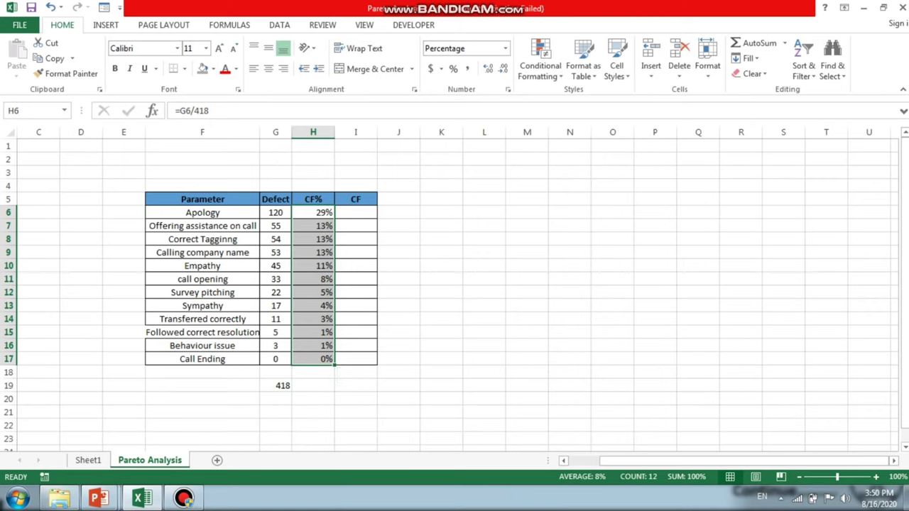
pyautogui.click(454, 69)
# - Enter the formula =H6 in cell I6 to start the CF column with Apology's percentage
pyautogui.press('Right')
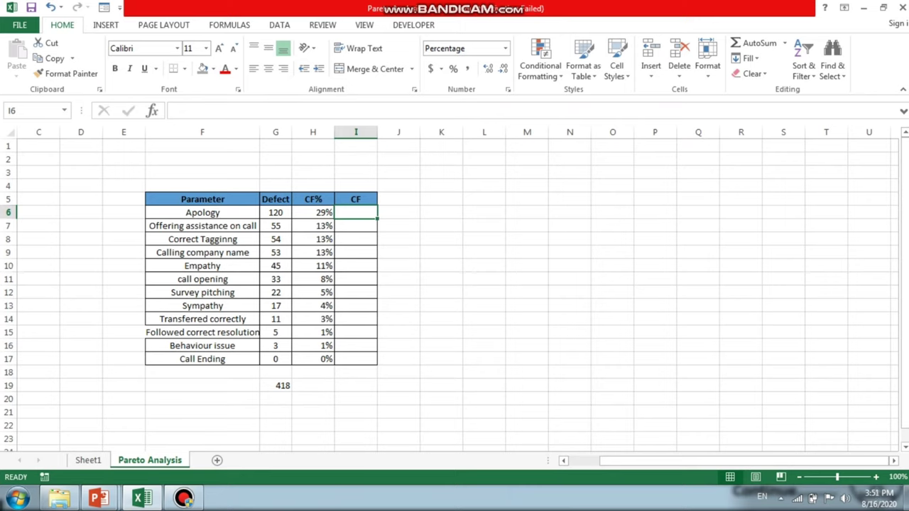
pyautogui.write('=H6')
pyautogui.press('Return')
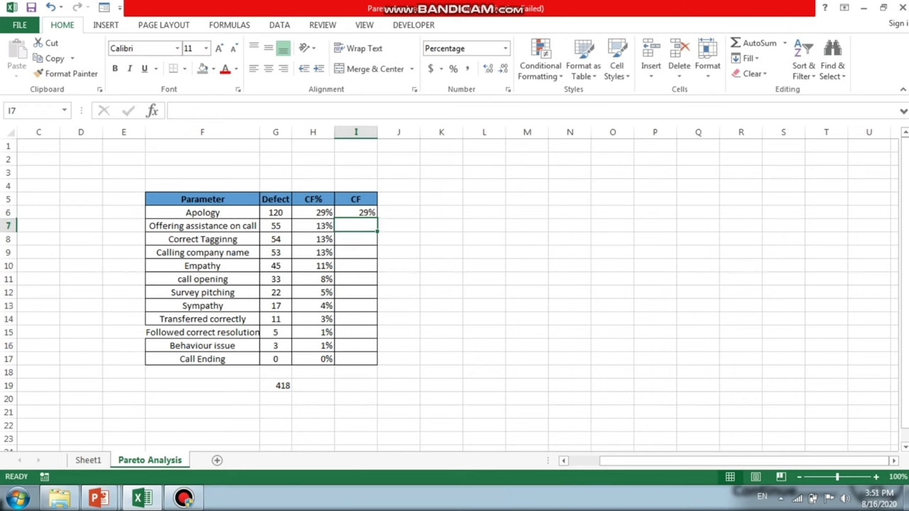
# - Enter the running-total formula =I6+H7 in cell I7 of the CF column
pyautogui.click(356, 240)
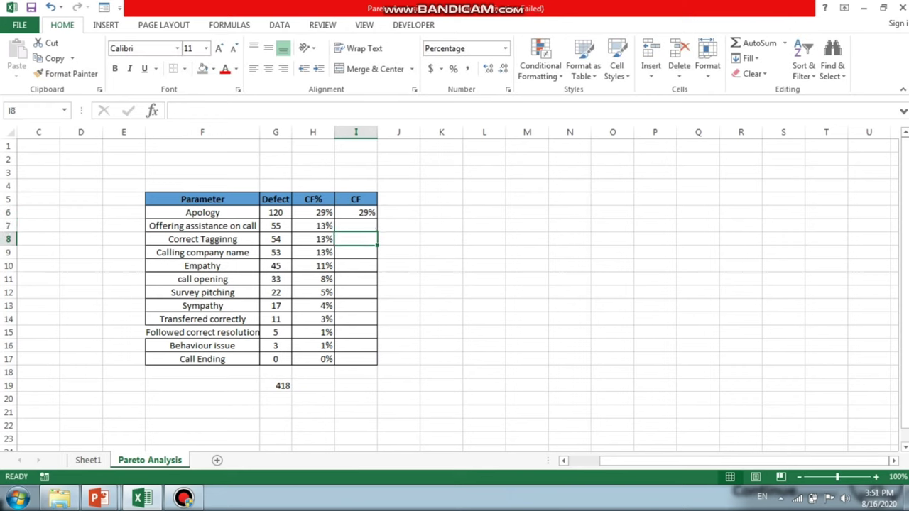
pyautogui.click(356, 225)
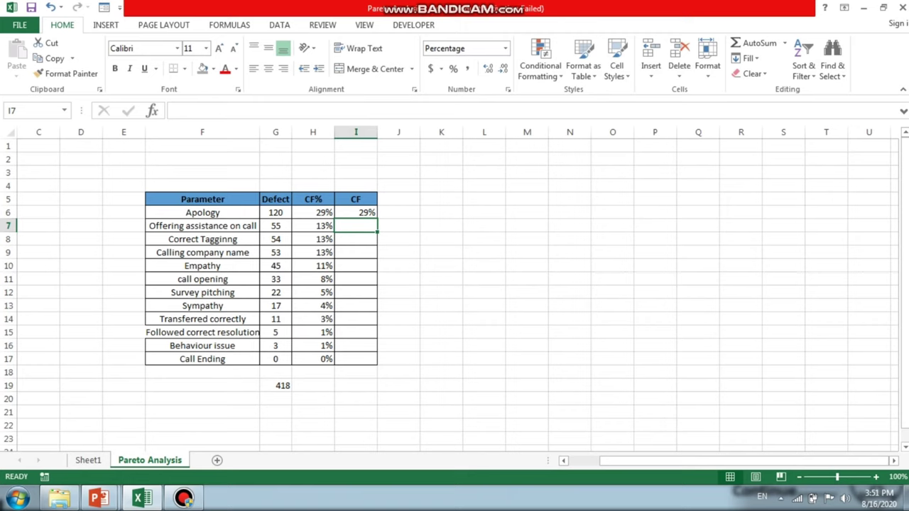
pyautogui.write('=')
pyautogui.press('Up')
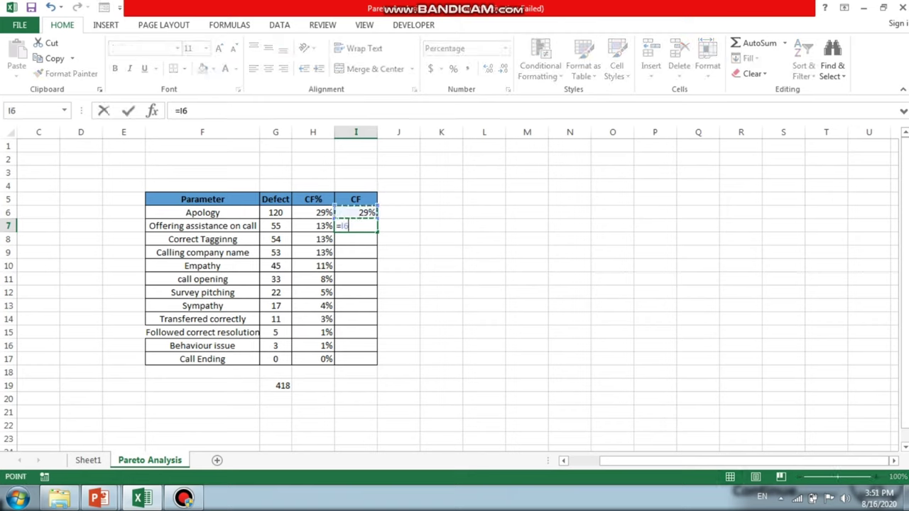
pyautogui.write('+')
pyautogui.press('Left')
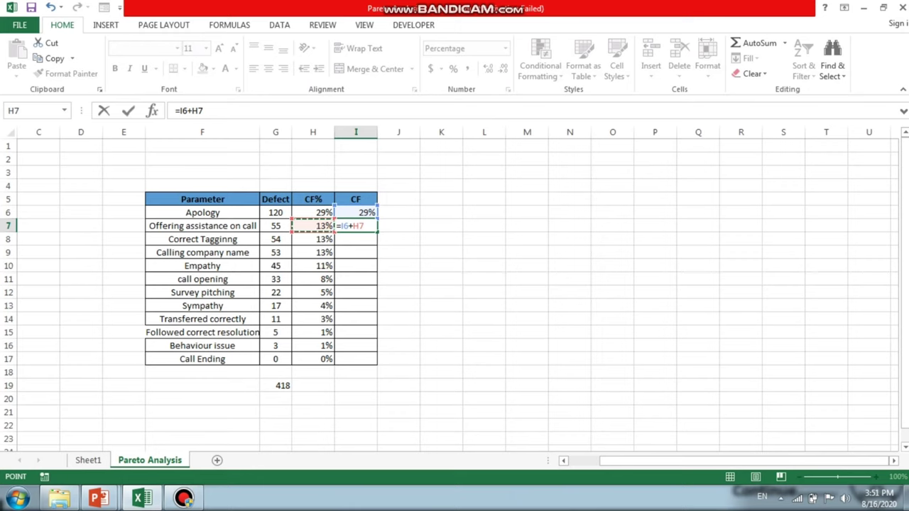
pyautogui.press('Return')
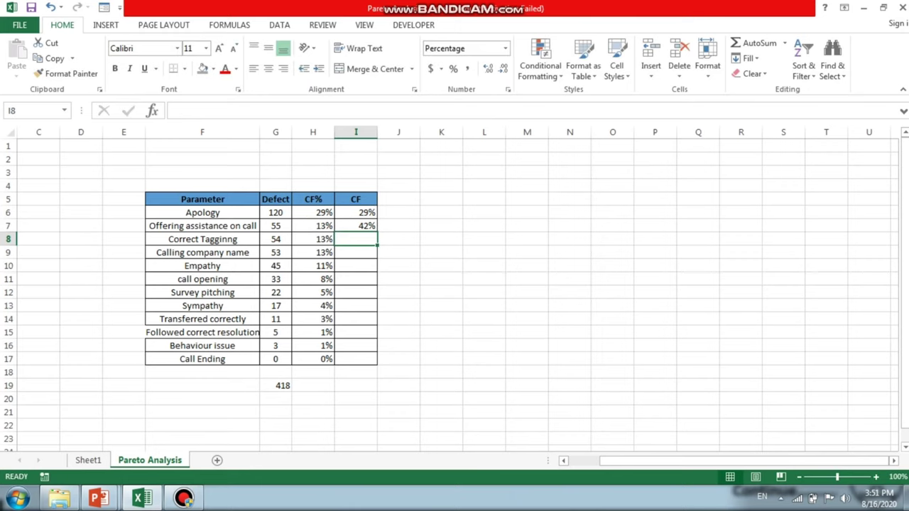
# - Enter the running-total formula =I7+H8 in cell I8 for Correct Tagging
pyautogui.write('=')
pyautogui.press('BackSpace')
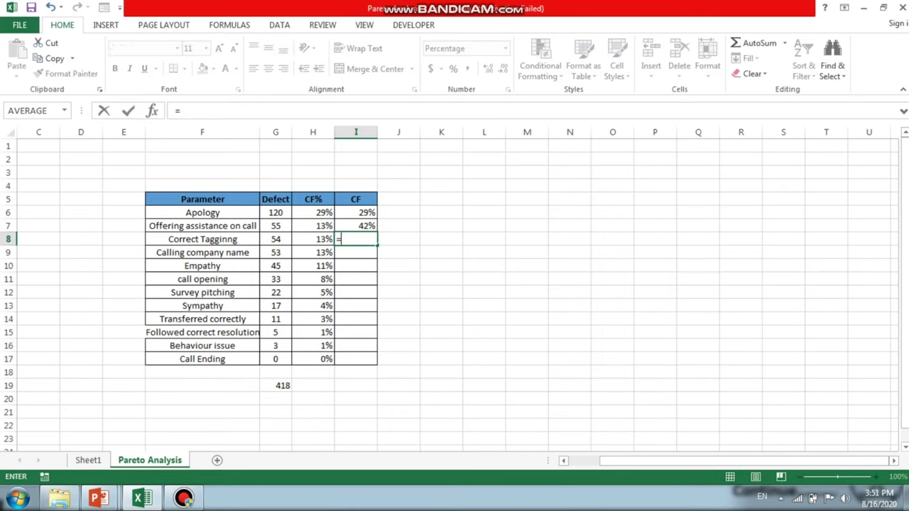
pyautogui.press('Up')
pyautogui.press('Left')
pyautogui.press('Right')
pyautogui.write('+')
pyautogui.press('Left')
pyautogui.press('Down')
pyautogui.press('Up')
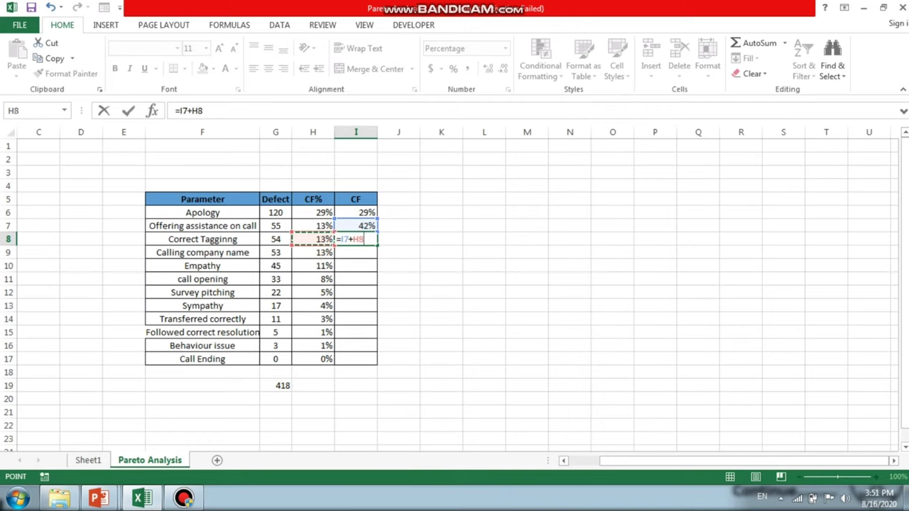
pyautogui.press('Return')
# - Copy the cumulative formula from I8 to the rest of the CF column, through I17
pyautogui.press('Up')
pyautogui.hotkey('ctrl', 'c')
pyautogui.press('Left')
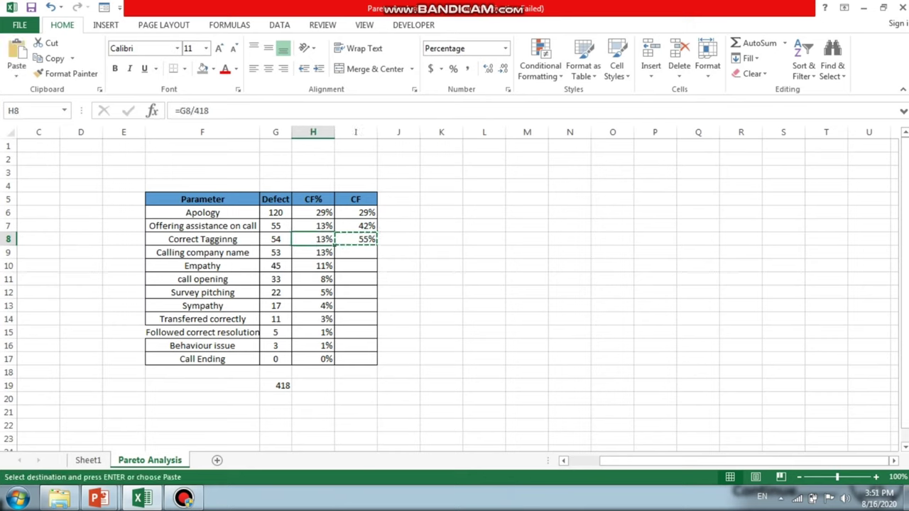
pyautogui.hotkey('ctrl', 'Down')
pyautogui.press('Right')
pyautogui.hotkey('ctrl', 'shift', 'Up')
pyautogui.hotkey('ctrl', 'v')
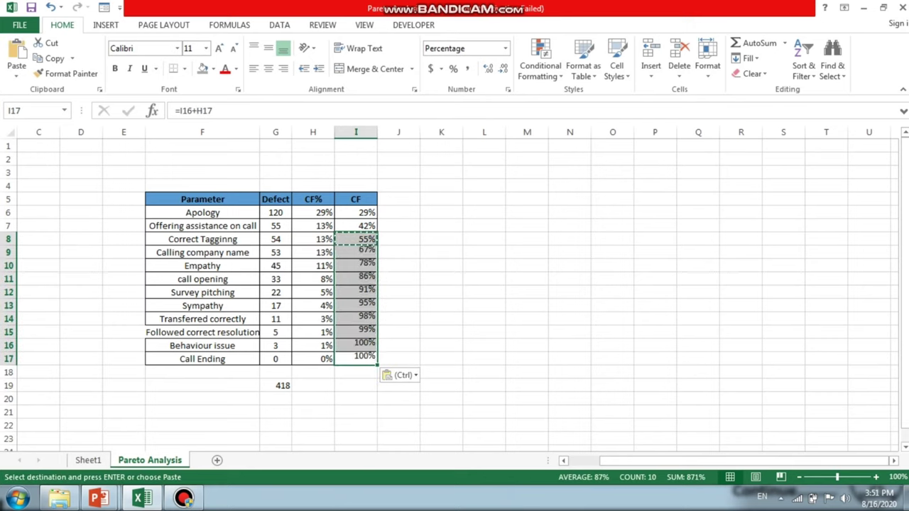
pyautogui.click(441, 346)
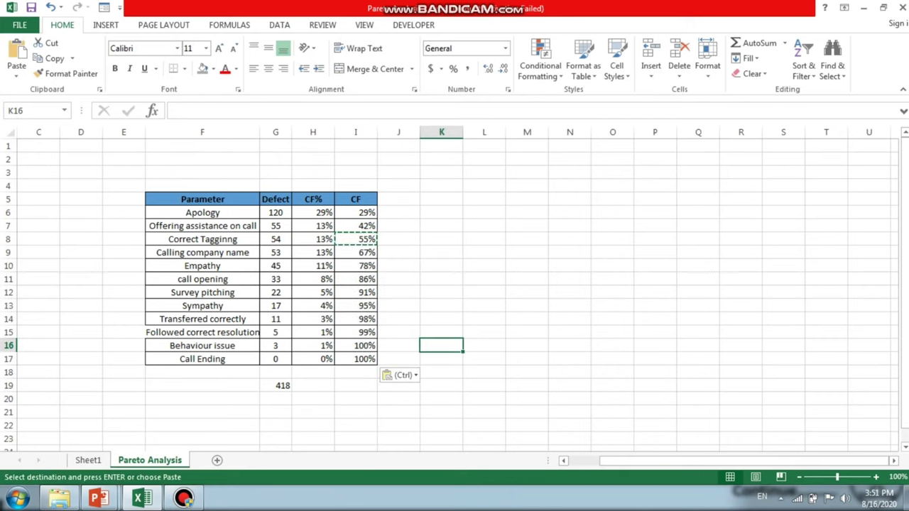
pyautogui.click(356, 359)
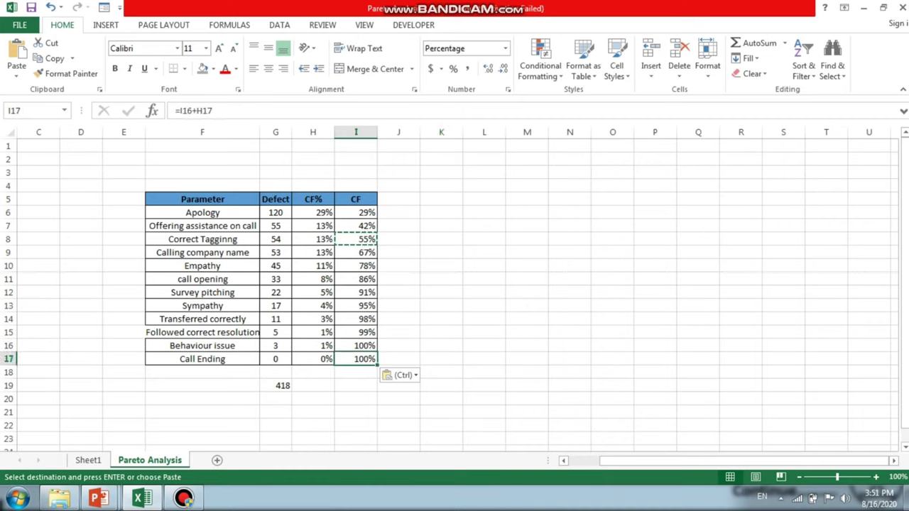
pyautogui.hotkey('alt', 'F4')
pyautogui.press('Escape')
pyautogui.hotkey('alt', 'F4')
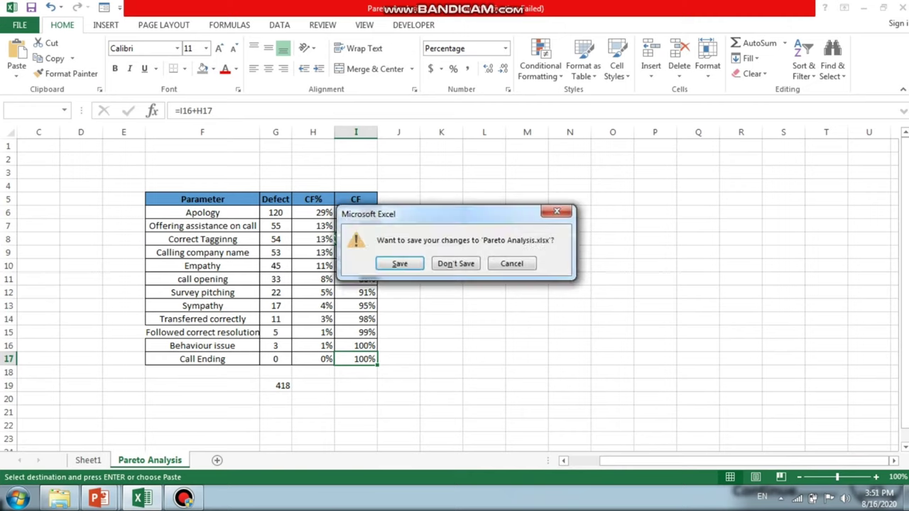
pyautogui.press('Escape')
pyautogui.press('Escape')
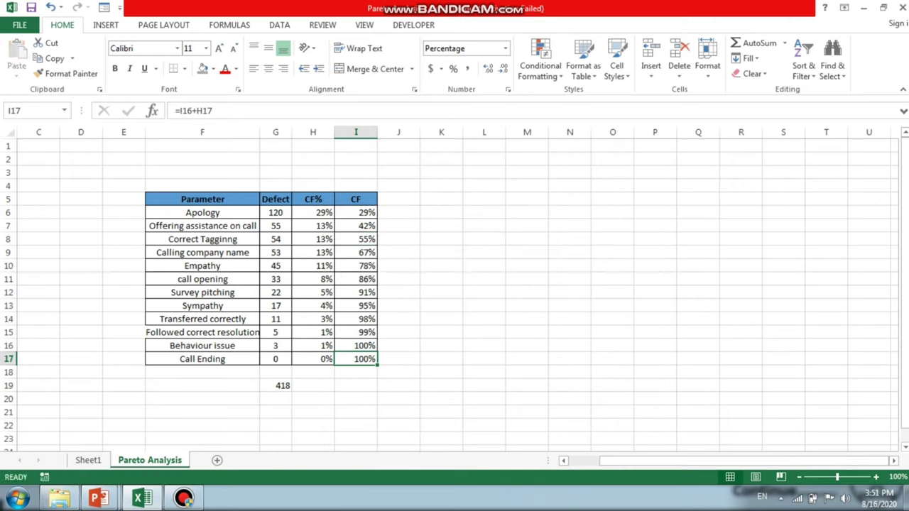
# - Insert the recommended combo chart of F5:I17, with columns for the defects and a CF line on a secondary percentage axis
pyautogui.press('Left')
pyautogui.hotkey('ctrl', 'Up')
pyautogui.press('Left')
pyautogui.press('Left')
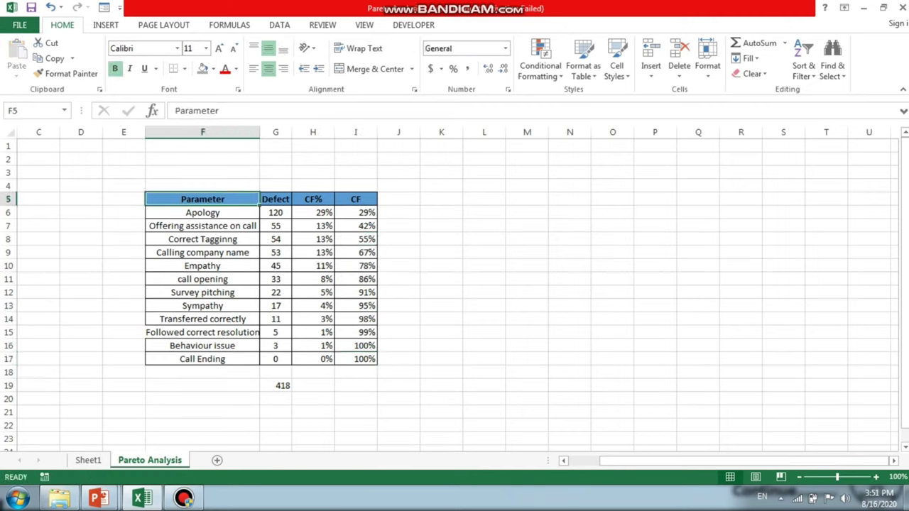
pyautogui.hotkey('ctrl', 'shift', 'Down')
pyautogui.hotkey('shift', 'Right')
pyautogui.hotkey('shift', 'Right')
pyautogui.hotkey('shift', 'Right')
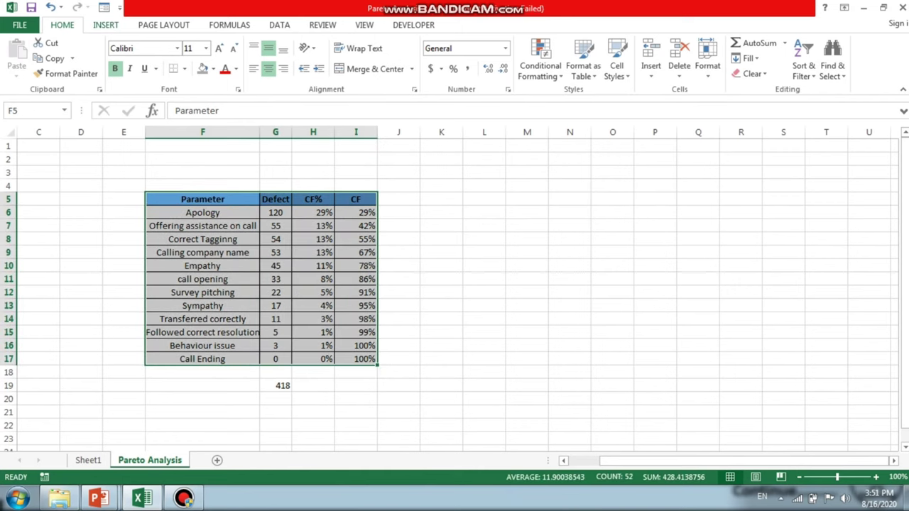
pyautogui.click(106, 25)
pyautogui.click(387, 60)
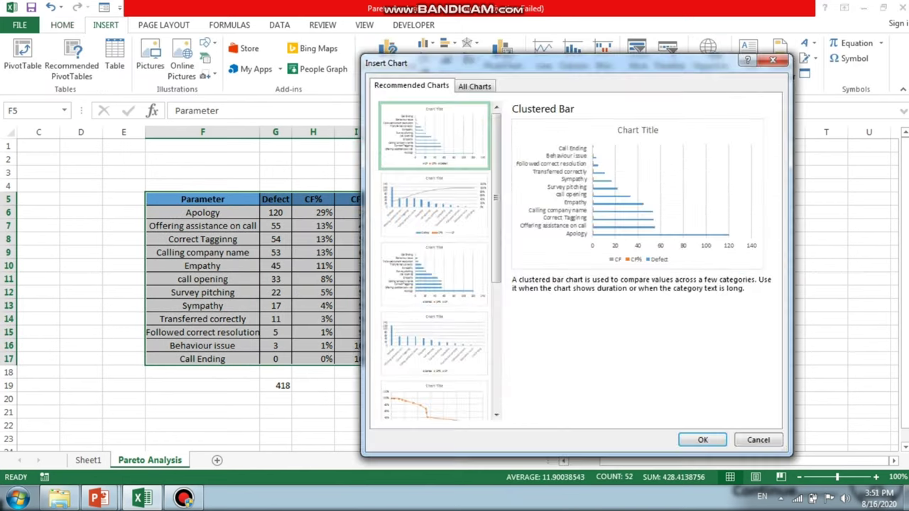
pyautogui.click(434, 205)
pyautogui.click(703, 440)
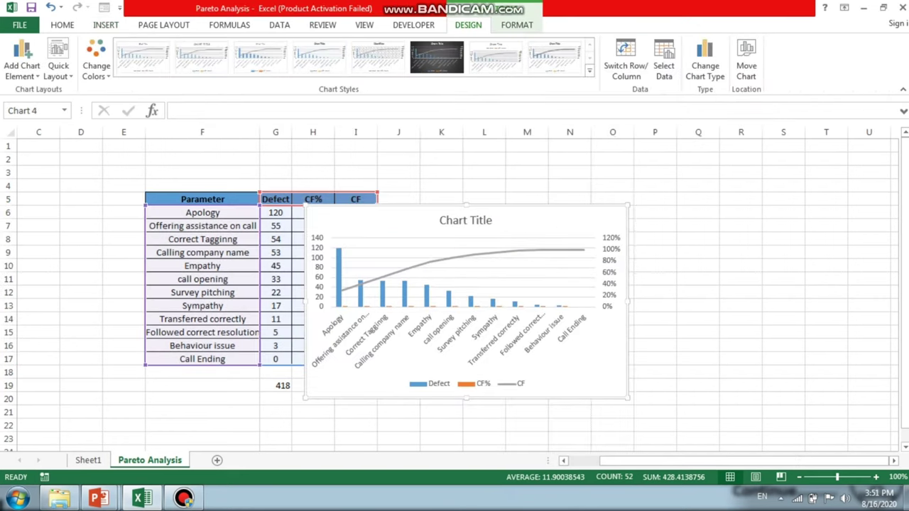
# - Shift the chart away from the table's first columns and change its title to Pareto Analysis in bold
pyautogui.moveTo(557, 221); pyautogui.dragTo(615, 184)
pyautogui.click(523, 182)
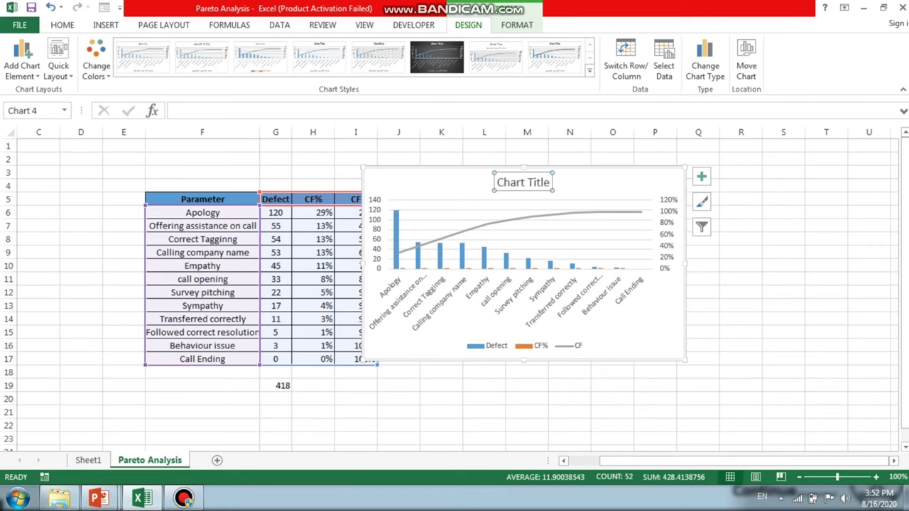
pyautogui.write('Par')
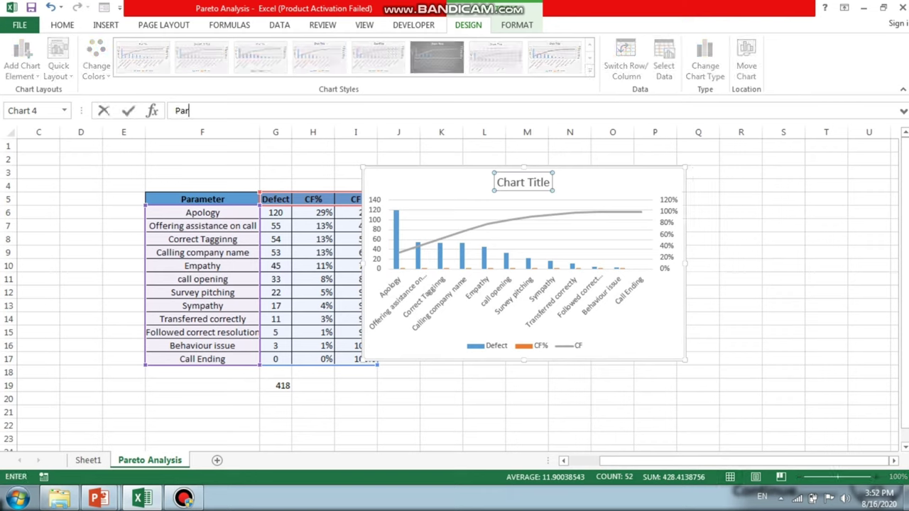
pyautogui.write('eto Analysis')
pyautogui.press('Return')
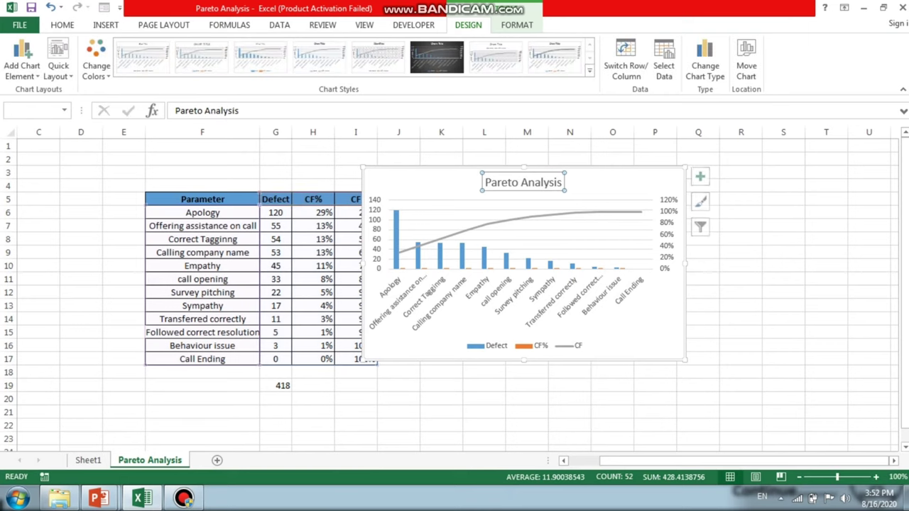
pyautogui.click(701, 176)
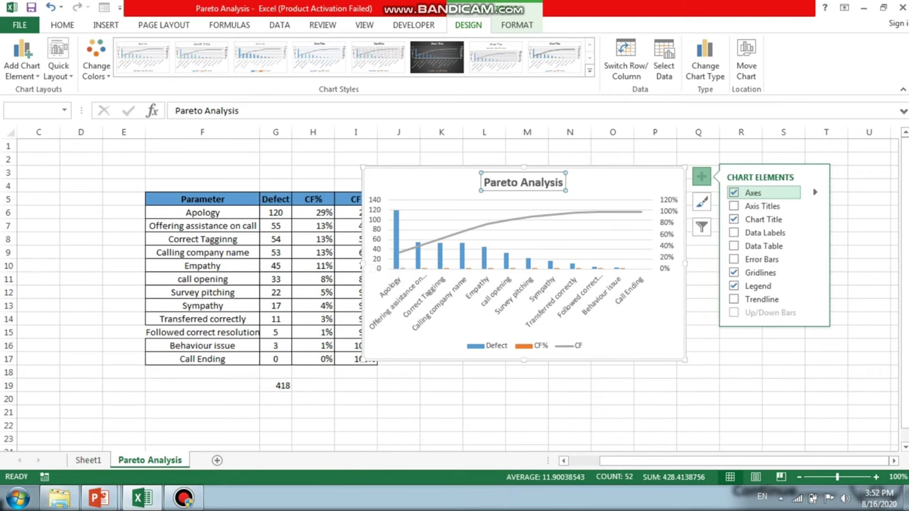
# - Enlarge the chart in width and height so that it spans about columns F to P and rows 4 to 22
pyautogui.moveTo(366, 252); pyautogui.dragTo(204, 263)
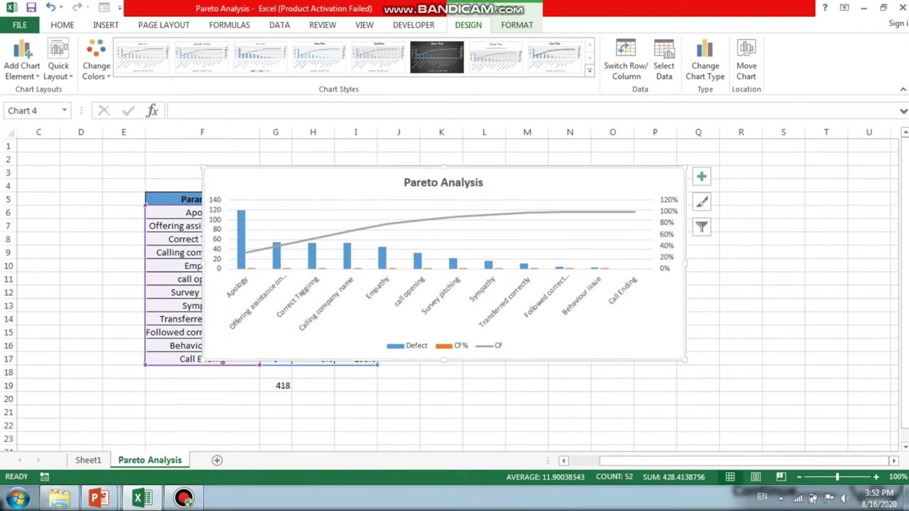
pyautogui.moveTo(216, 305); pyautogui.dragTo(214, 319)
pyautogui.moveTo(442, 373); pyautogui.dragTo(442, 429)
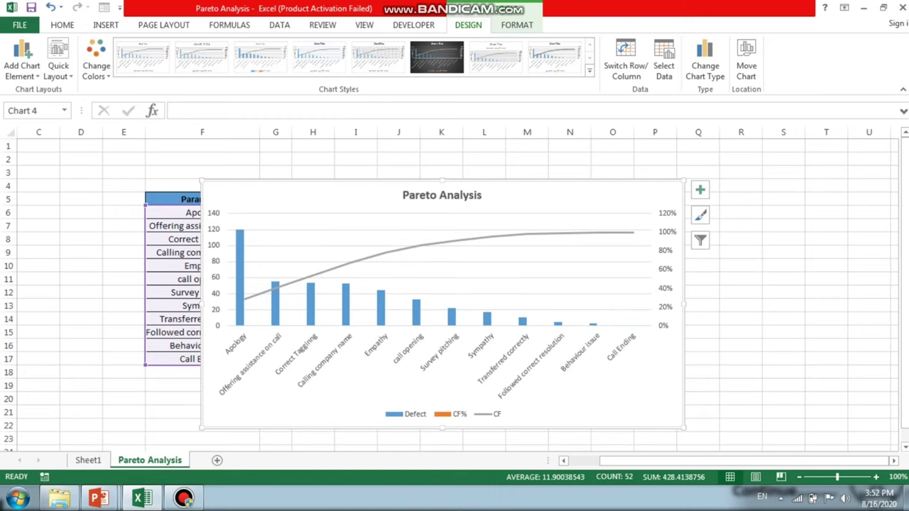
# - Add data labels to the Defect columns of the chart
pyautogui.click(240, 251)
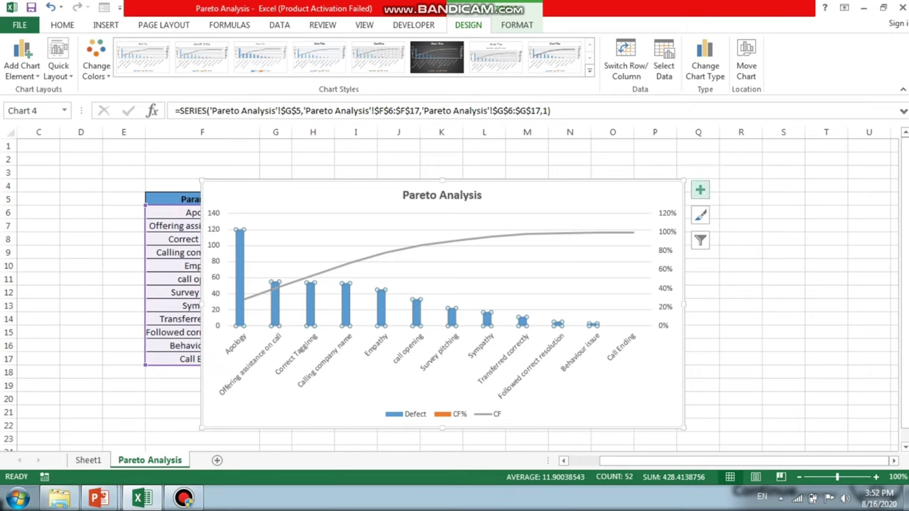
pyautogui.click(700, 189)
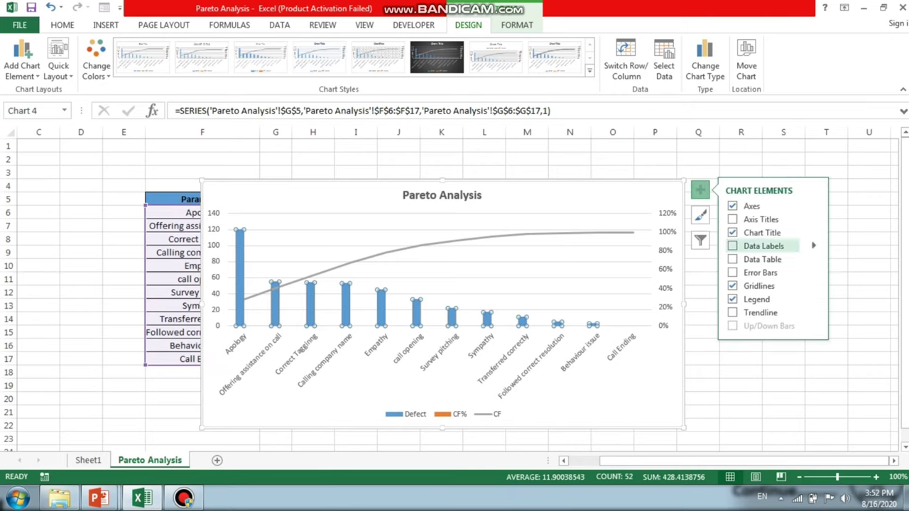
pyautogui.click(764, 246)
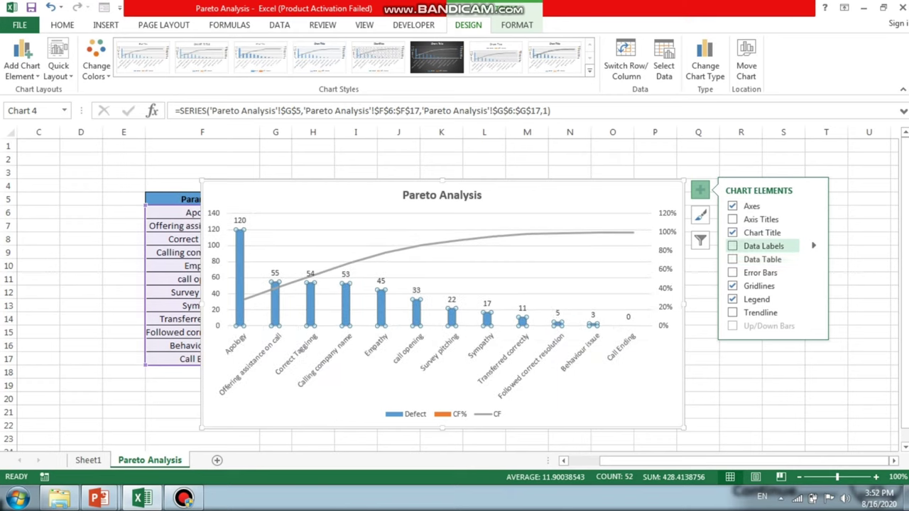
pyautogui.click(596, 198)
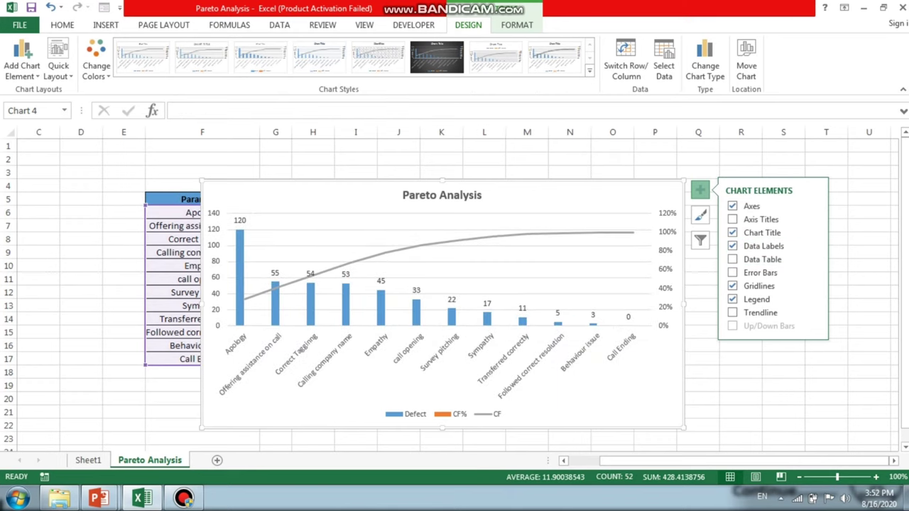
# - Set the maximum of the chart's secondary percentage axis to 1.0 and move the chart clear of the Parameter and Defect columns
pyautogui.click(665, 229)
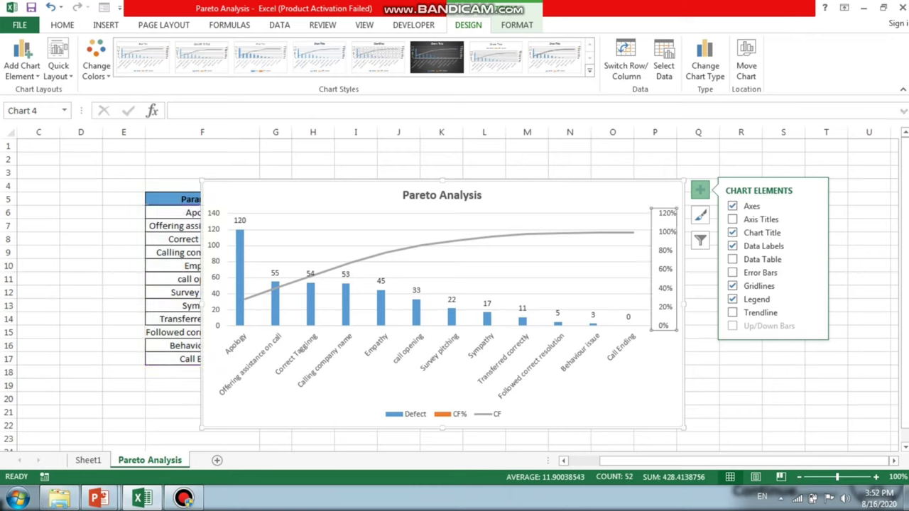
pyautogui.doubleClick(665, 231)
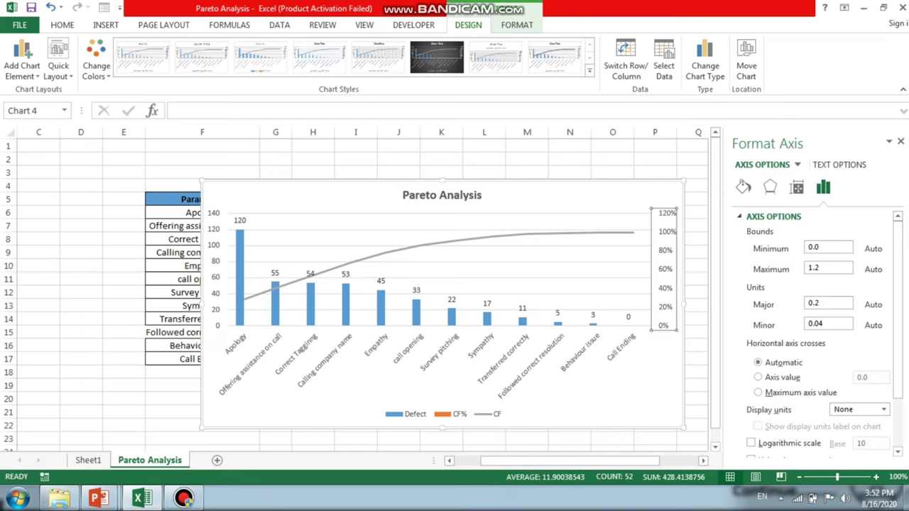
pyautogui.click(824, 268)
pyautogui.press('BackSpace')
pyautogui.write('0')
pyautogui.press('Return')
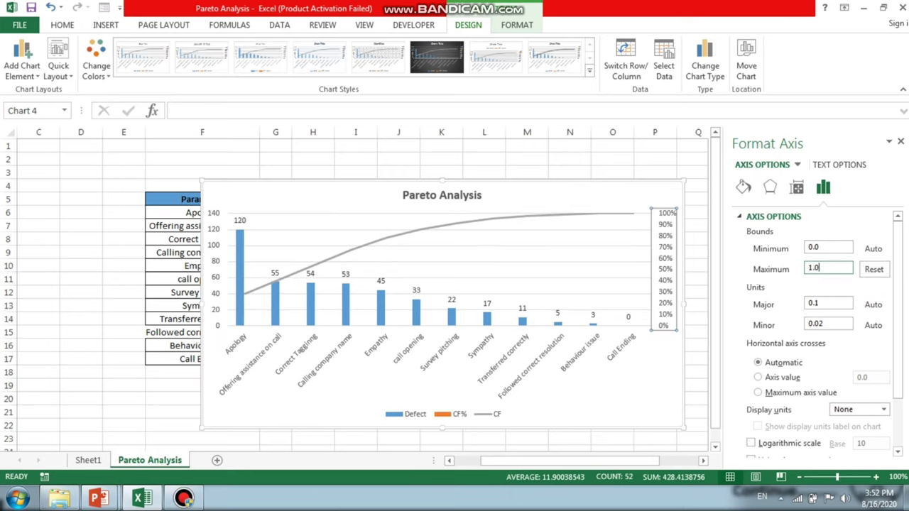
pyautogui.click(901, 141)
pyautogui.moveTo(604, 196); pyautogui.dragTo(718, 181)
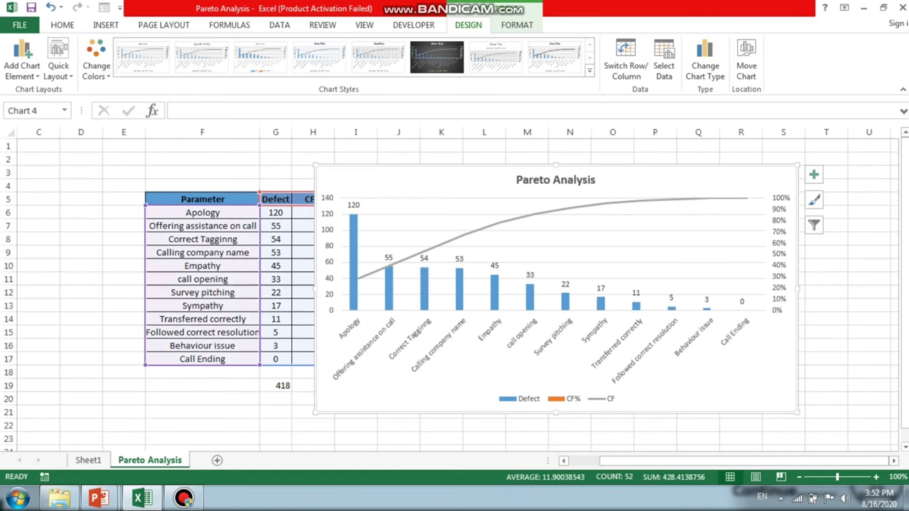
pyautogui.click(556, 181)
pyautogui.doubleClick(555, 181)
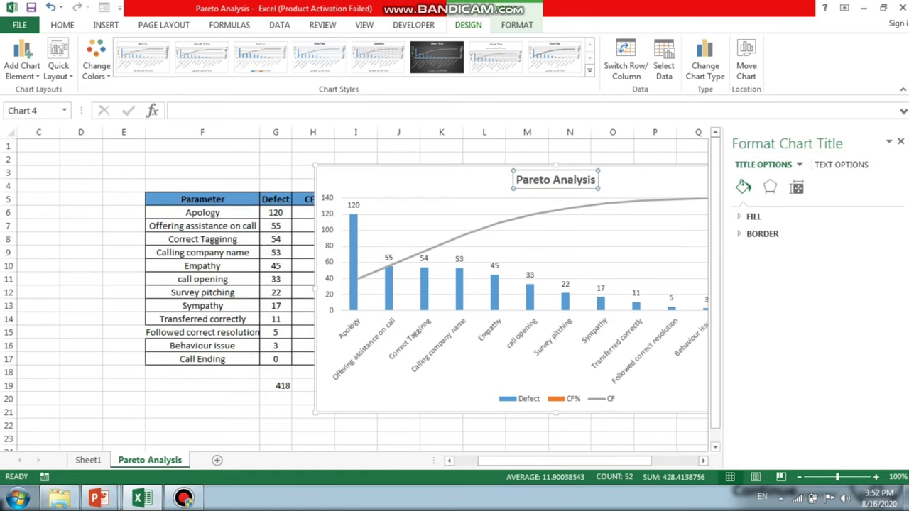
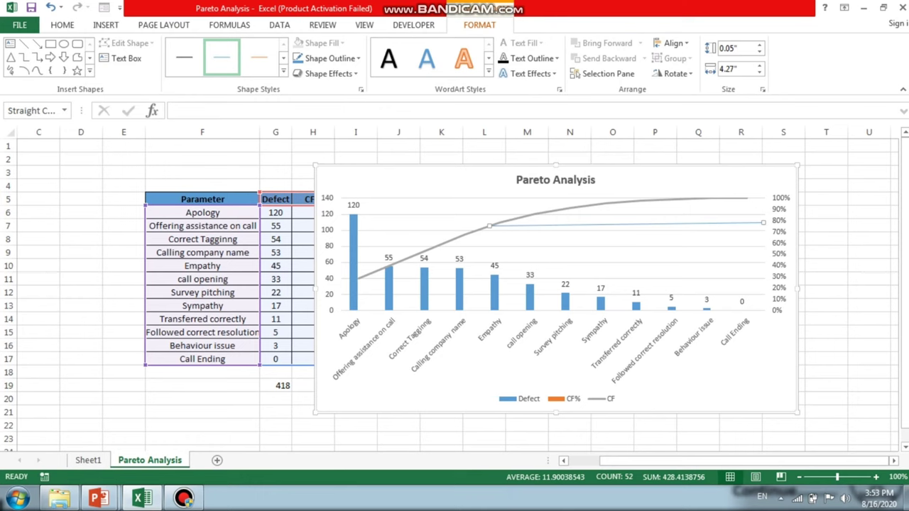
# - Draw a vertical arrow about 0.79" long from where the horizontal line meets the CF curve down to the Empathy column
pyautogui.click(202, 172)
pyautogui.click(202, 172)
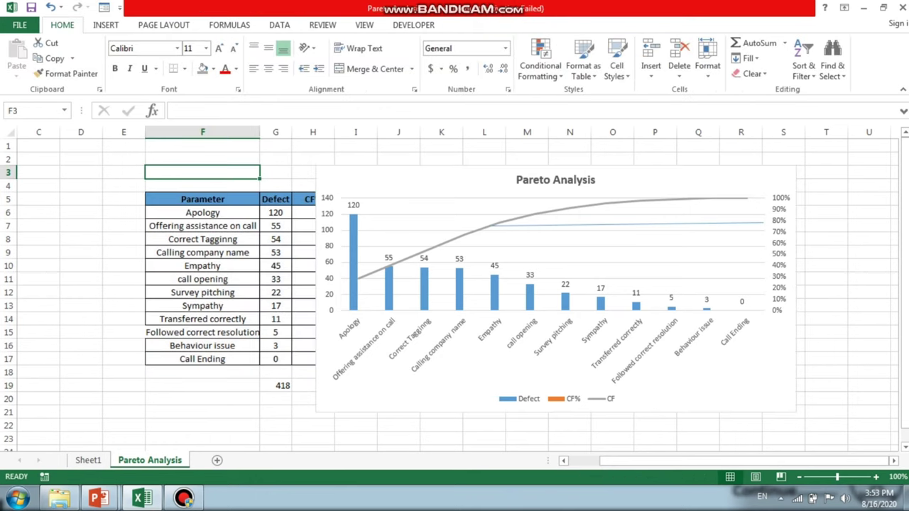
pyautogui.click(105, 25)
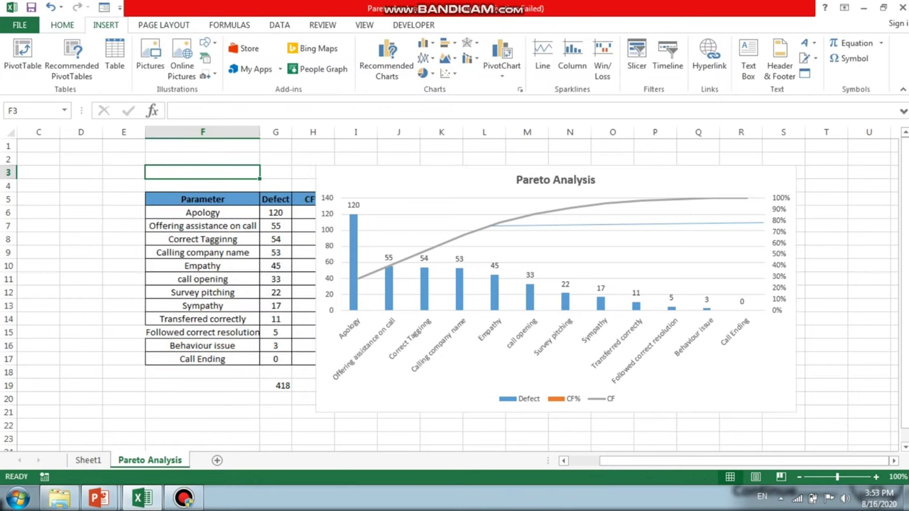
pyautogui.click(205, 44)
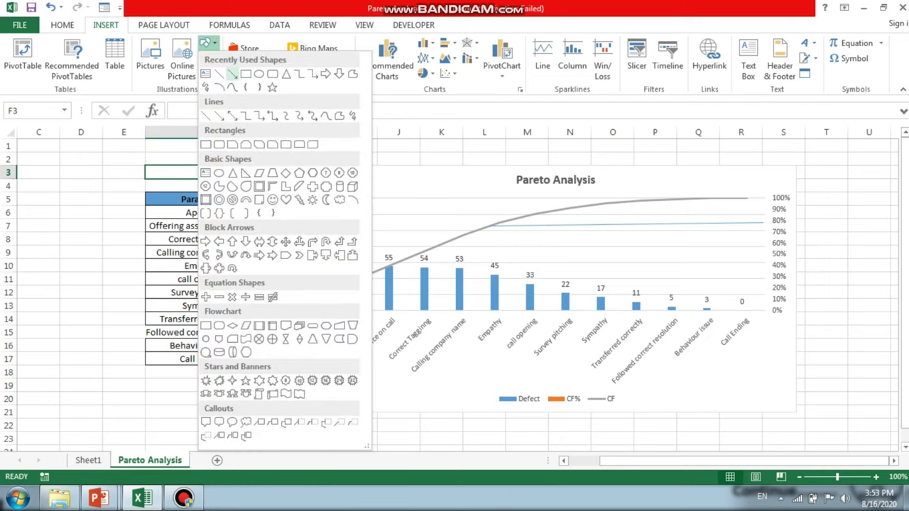
pyautogui.click(232, 74)
pyautogui.click(254, 67)
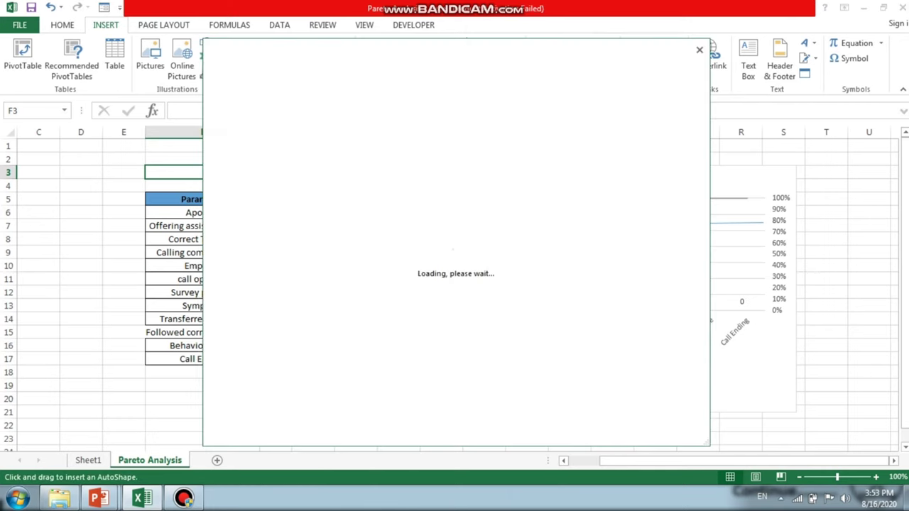
pyautogui.click(700, 49)
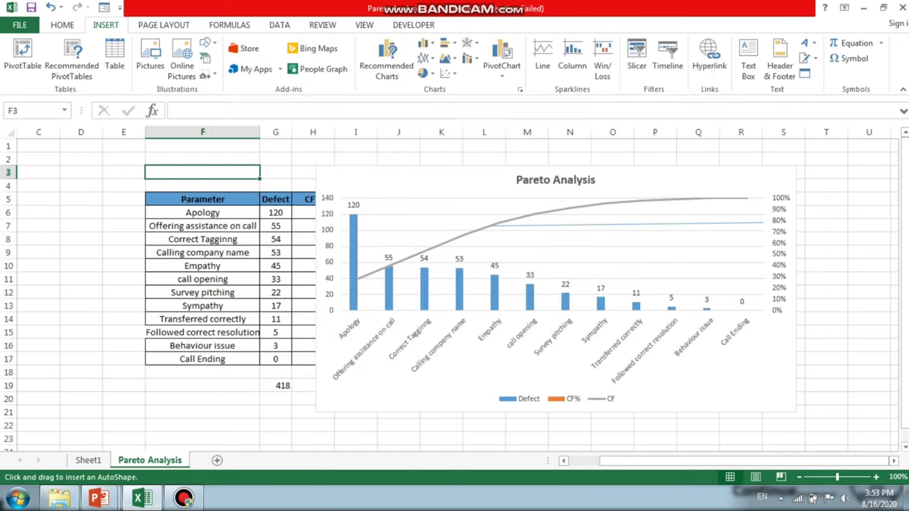
pyautogui.moveTo(494, 226); pyautogui.dragTo(493, 277)
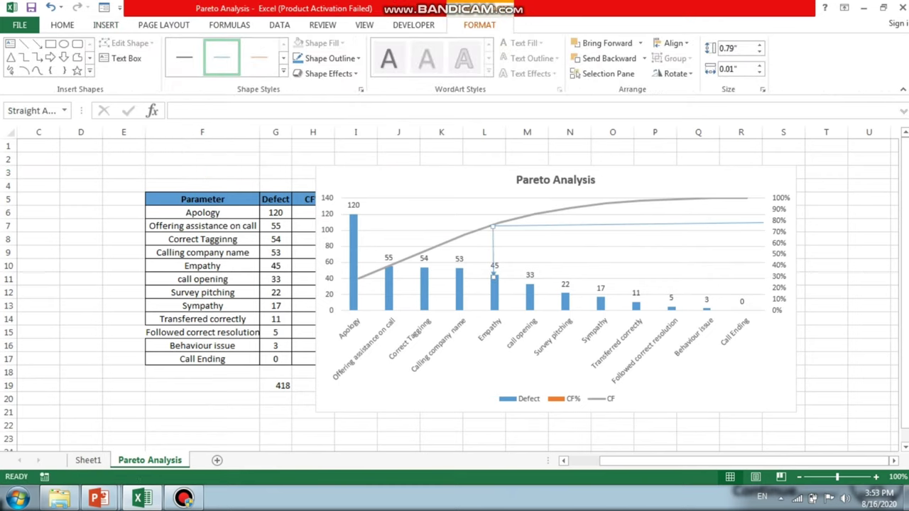
pyautogui.click(604, 254)
pyautogui.click(604, 254)
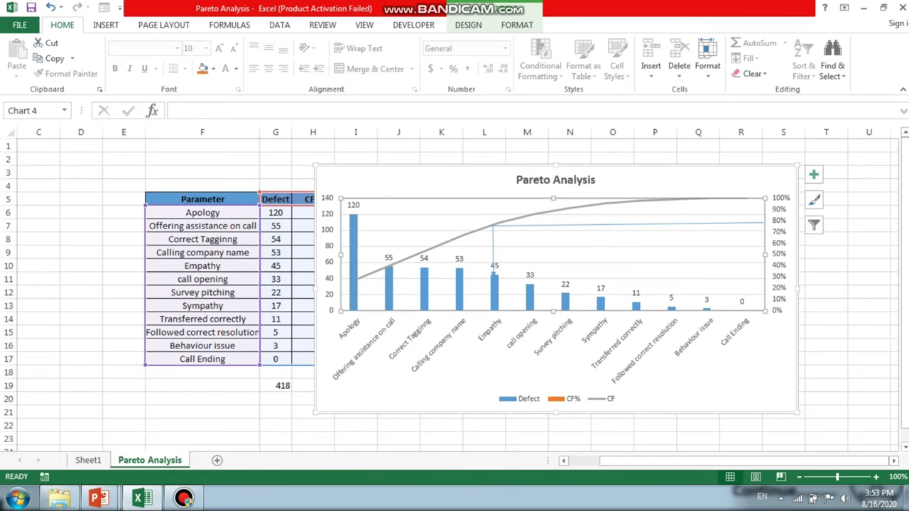
# - Examine the individual Defect columns from Apology to Empathy, up to the arrow that marks the cutoff on the chart
pyautogui.click(495, 293)
pyautogui.click(354, 263)
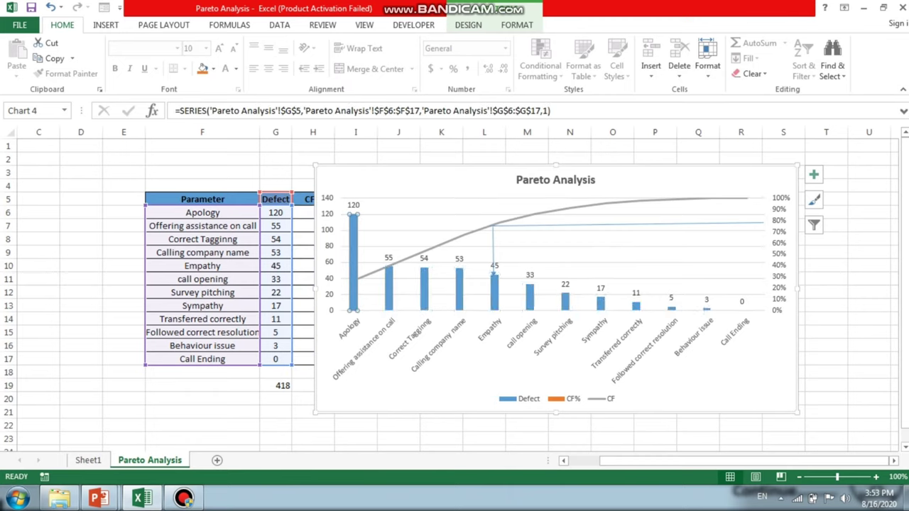
pyautogui.click(389, 289)
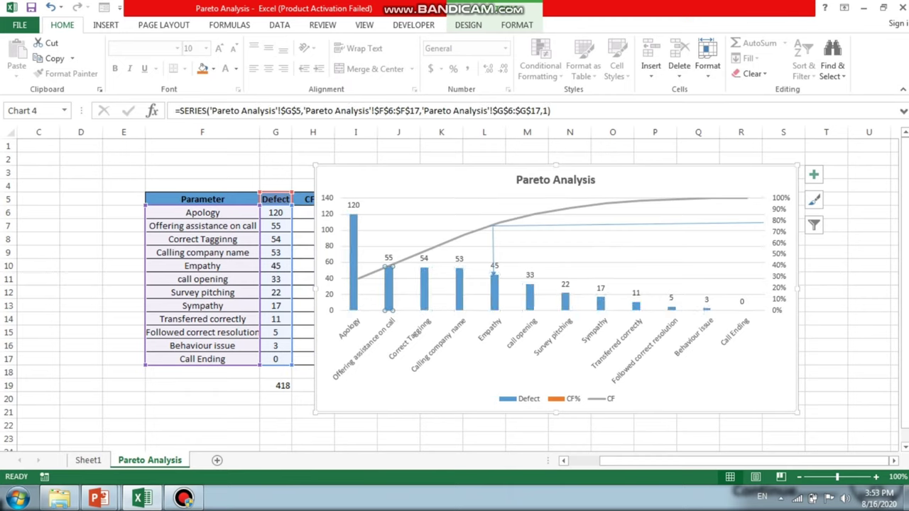
pyautogui.click(425, 290)
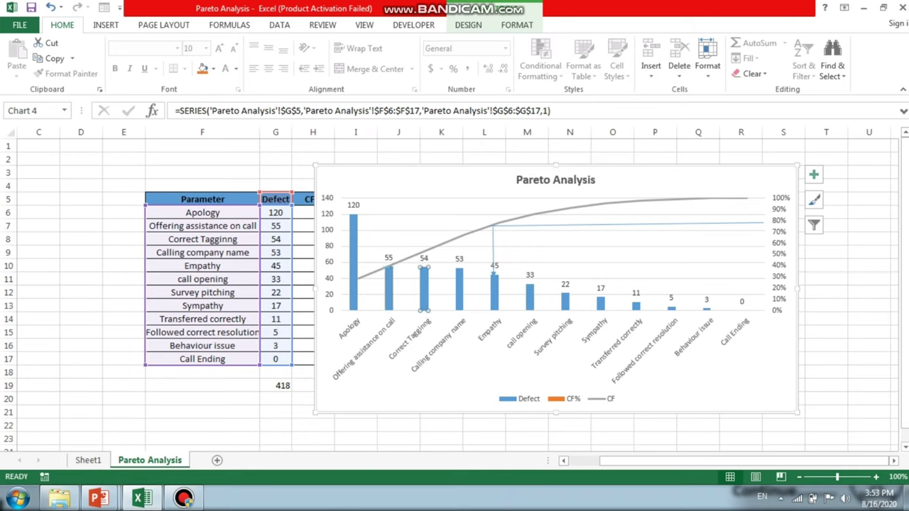
pyautogui.click(460, 291)
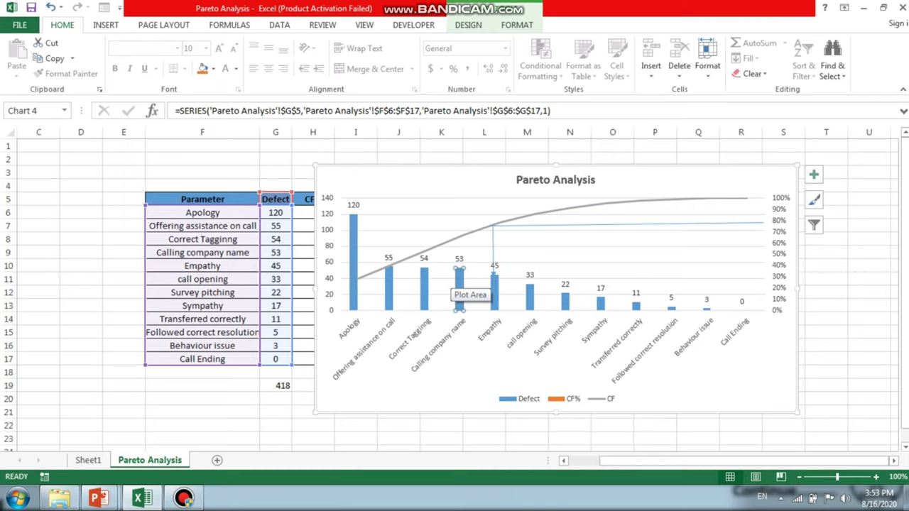
pyautogui.moveTo(466, 383); pyautogui.dragTo(463, 385)
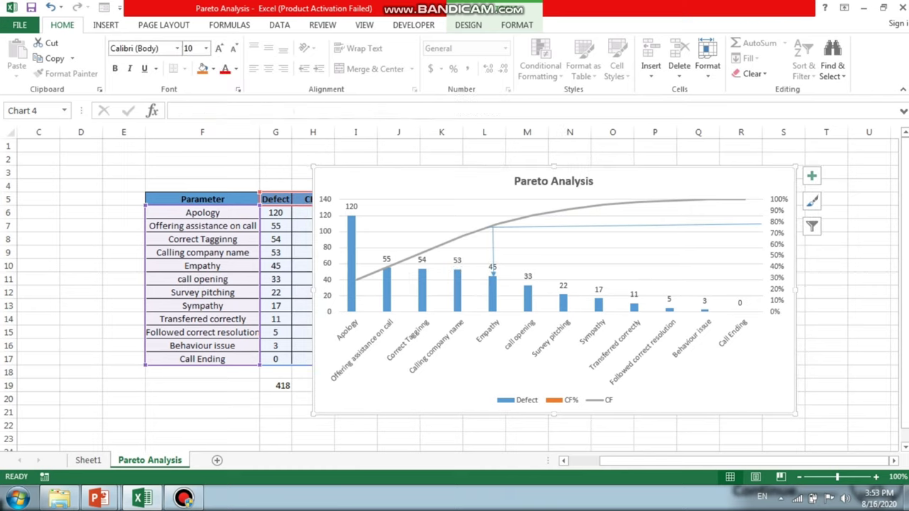
pyautogui.click(352, 245)
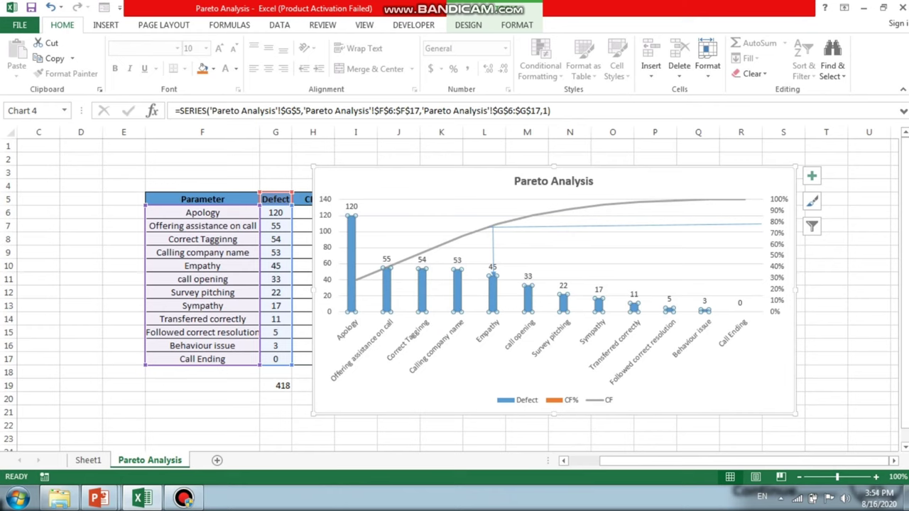
pyautogui.click(427, 389)
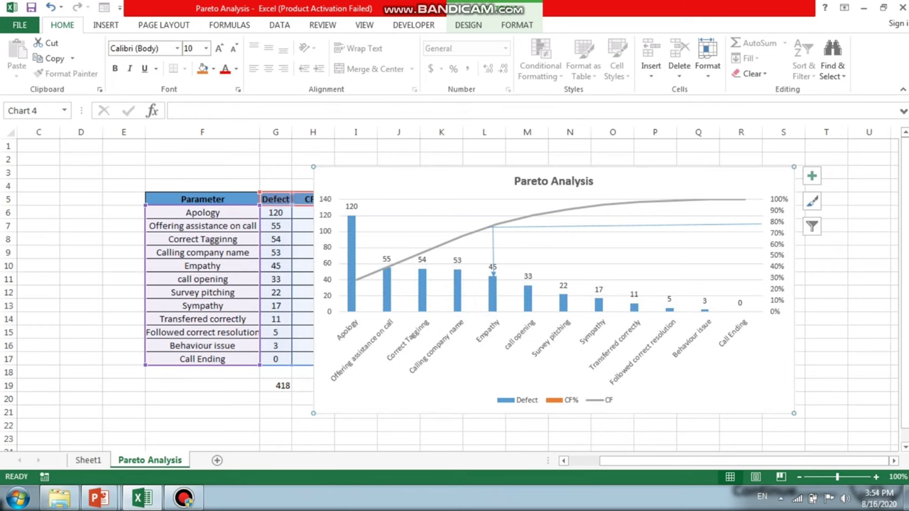
# - Fill the chart's Apology, Offering assistance on call, Correct Tagginng, Calling company name and Empathy columns individually with orange
pyautogui.click(351, 263)
pyautogui.click(351, 263)
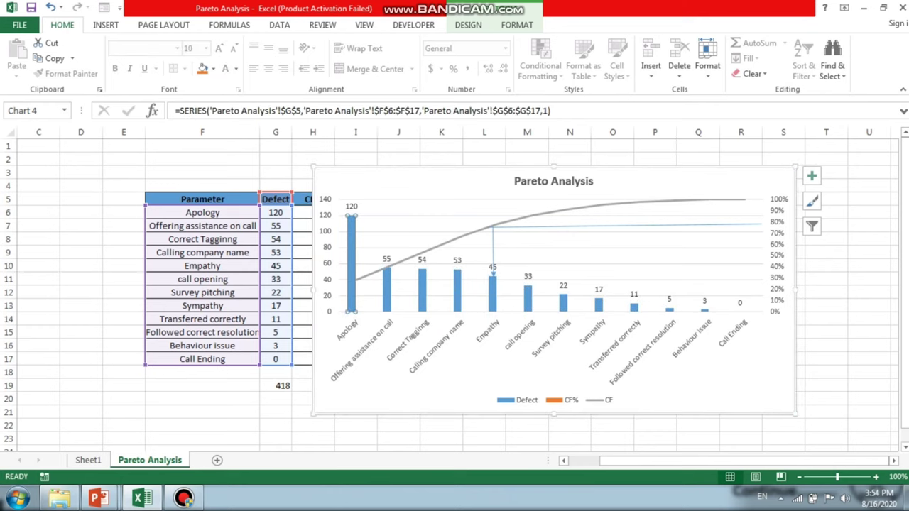
pyautogui.click(202, 68)
pyautogui.click(388, 291)
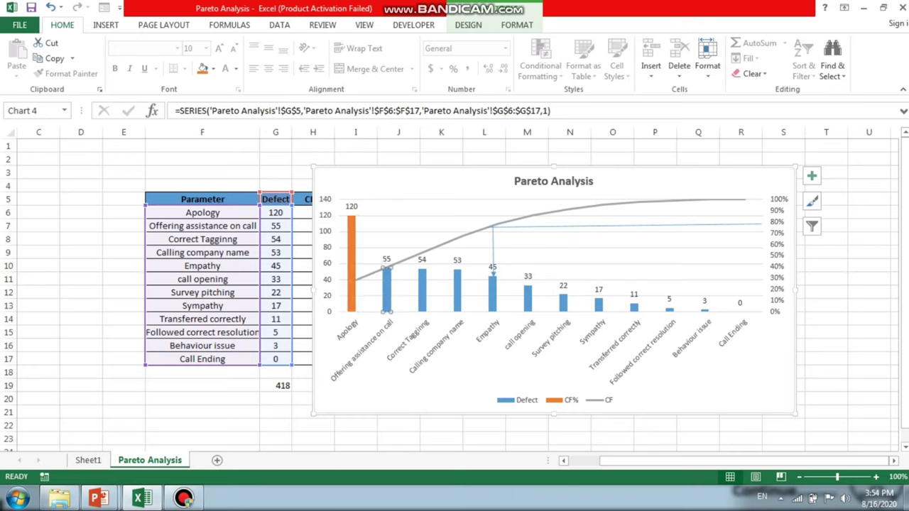
pyautogui.click(202, 68)
pyautogui.click(423, 291)
pyautogui.click(202, 68)
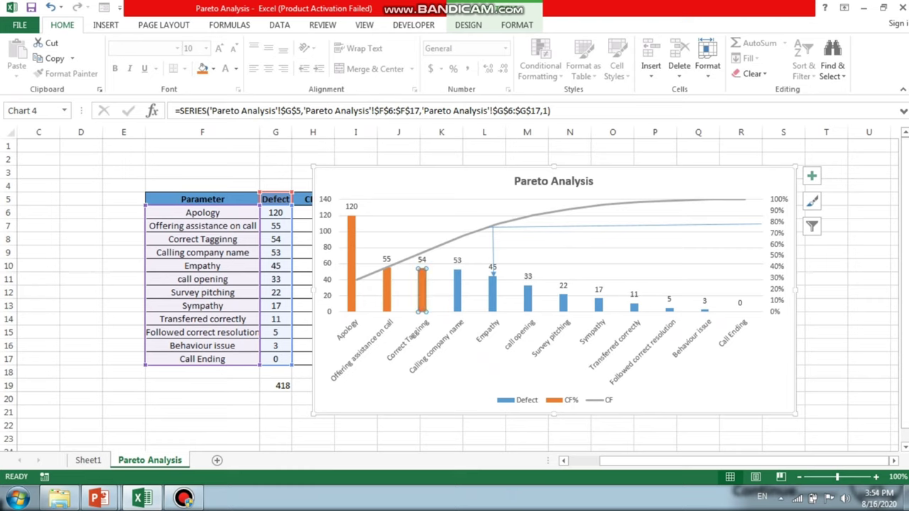
pyautogui.click(458, 291)
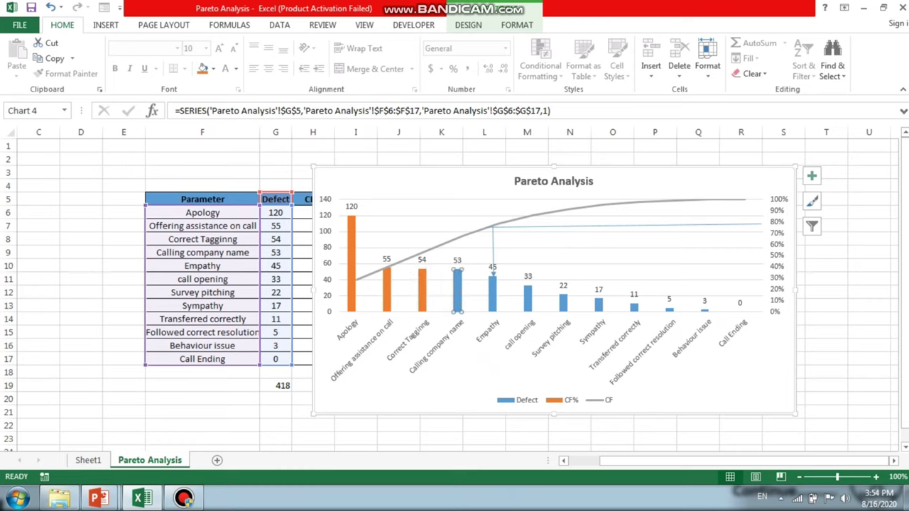
pyautogui.click(202, 68)
pyautogui.click(492, 292)
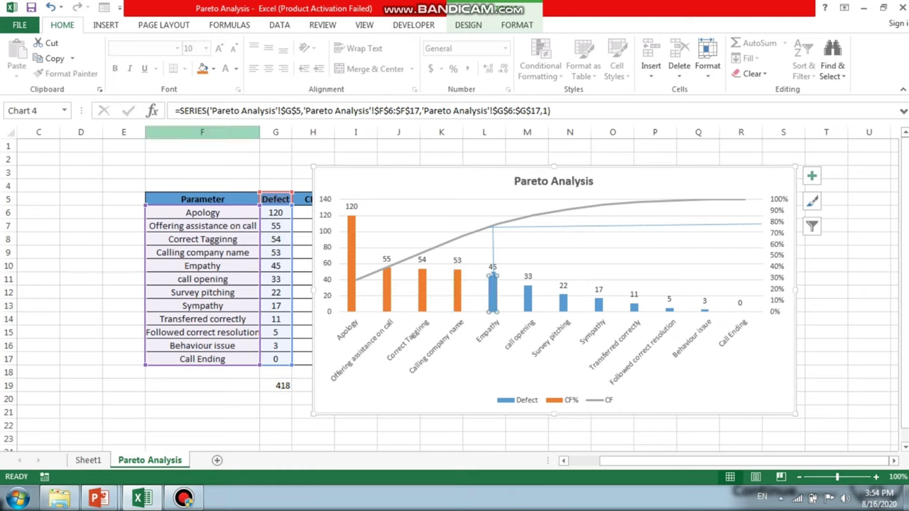
pyautogui.click(202, 68)
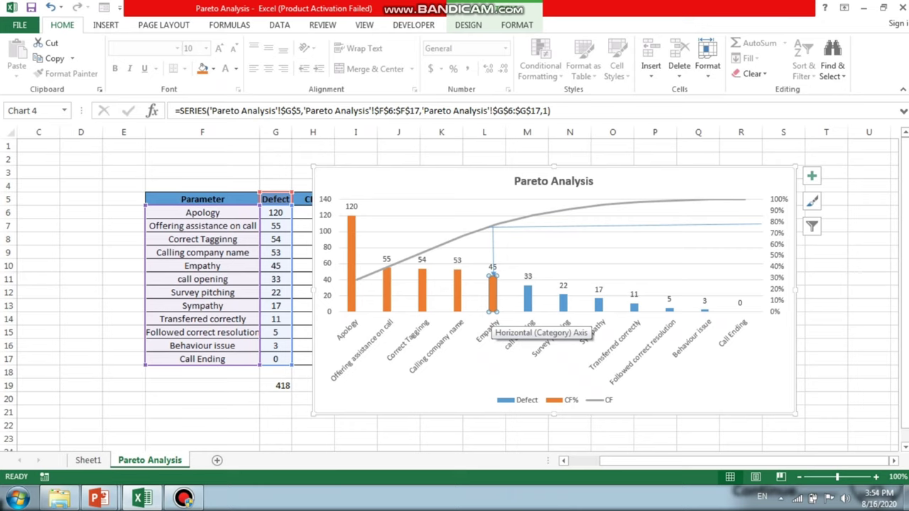
pyautogui.click(483, 389)
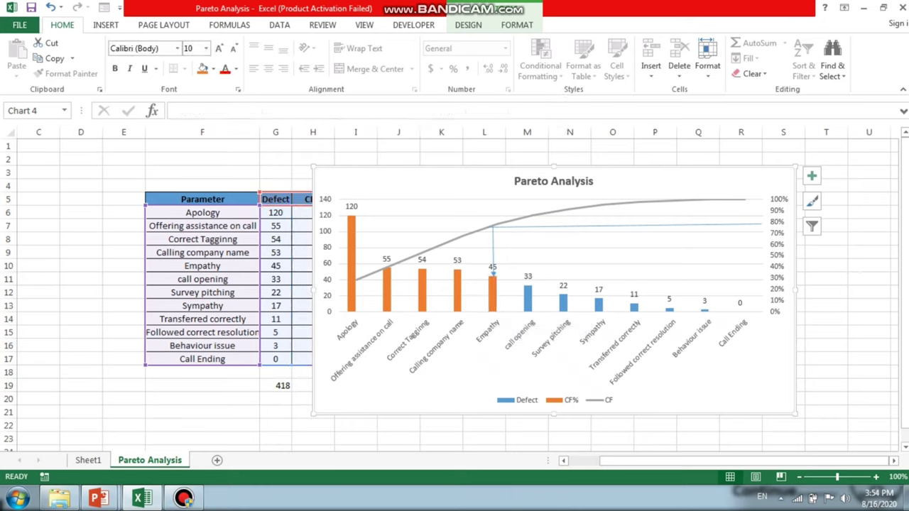